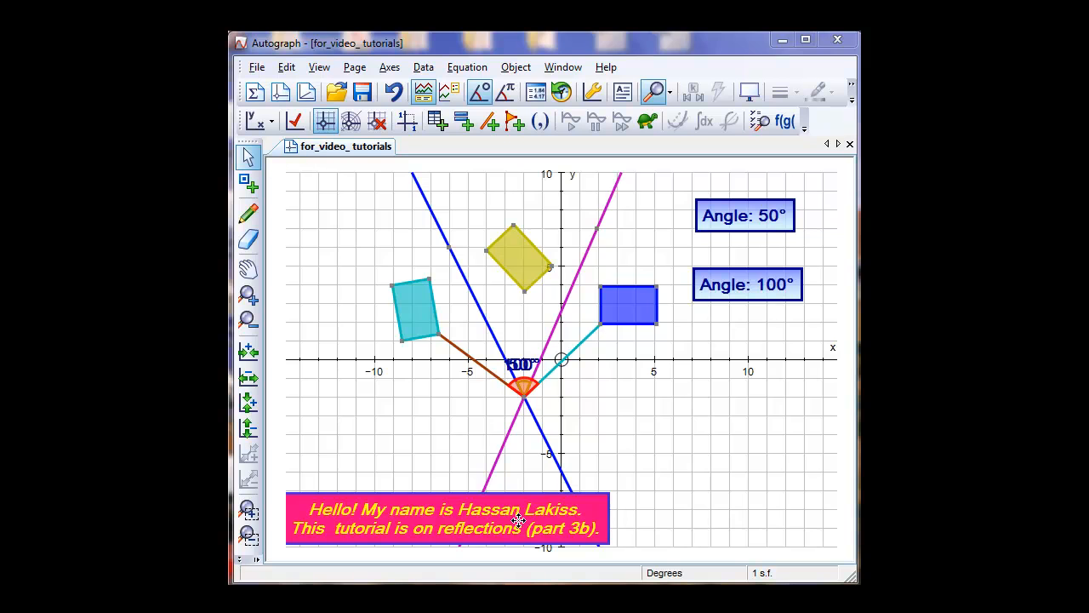
Delete the pink introduction text box from the graph page
{"action": "left_click", "coordinate": [518, 520]}
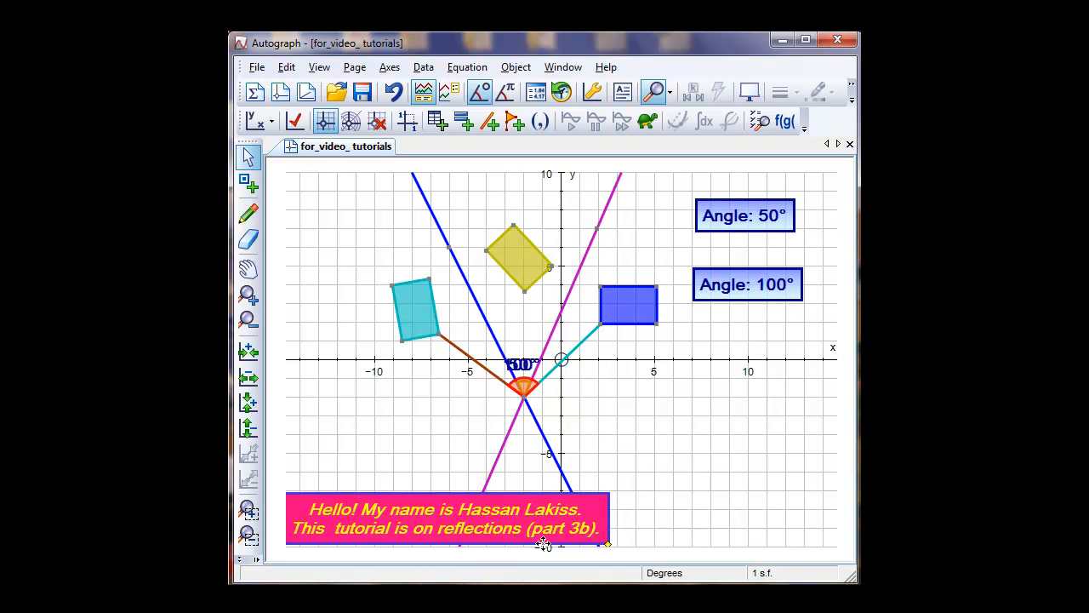
{"action": "key", "text": "Delete"}
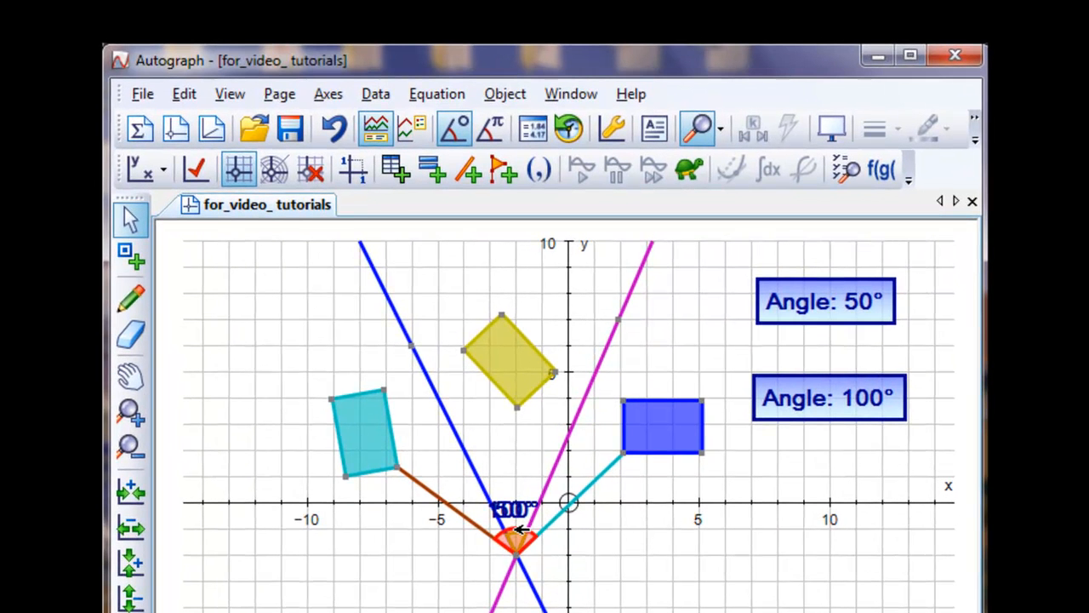
Hide the 100° angle marker at the intersection of the two mirror lines, keeping the 50° marker
{"action": "left_click", "coordinate": [517, 535]}
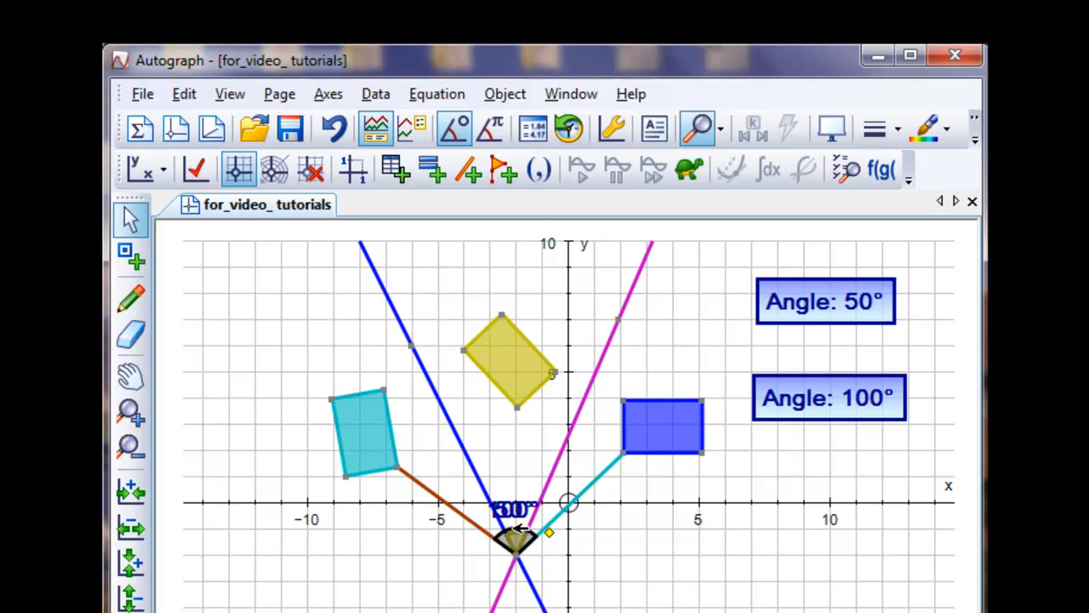
{"action": "right_click", "coordinate": [516, 528]}
{"action": "left_click", "coordinate": [873, 603]}
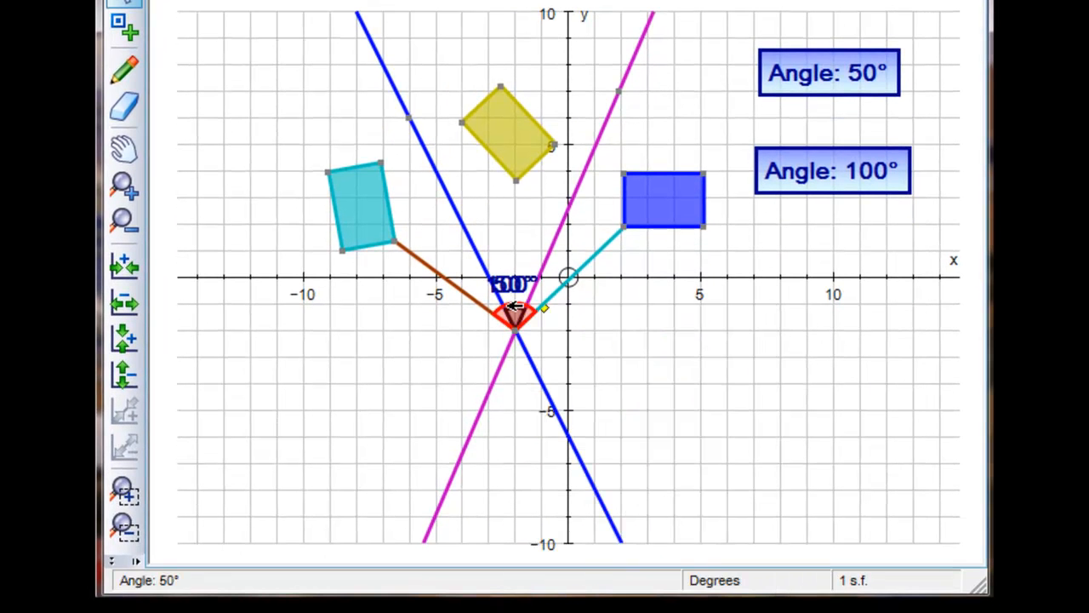
{"action": "left_click", "coordinate": [514, 307]}
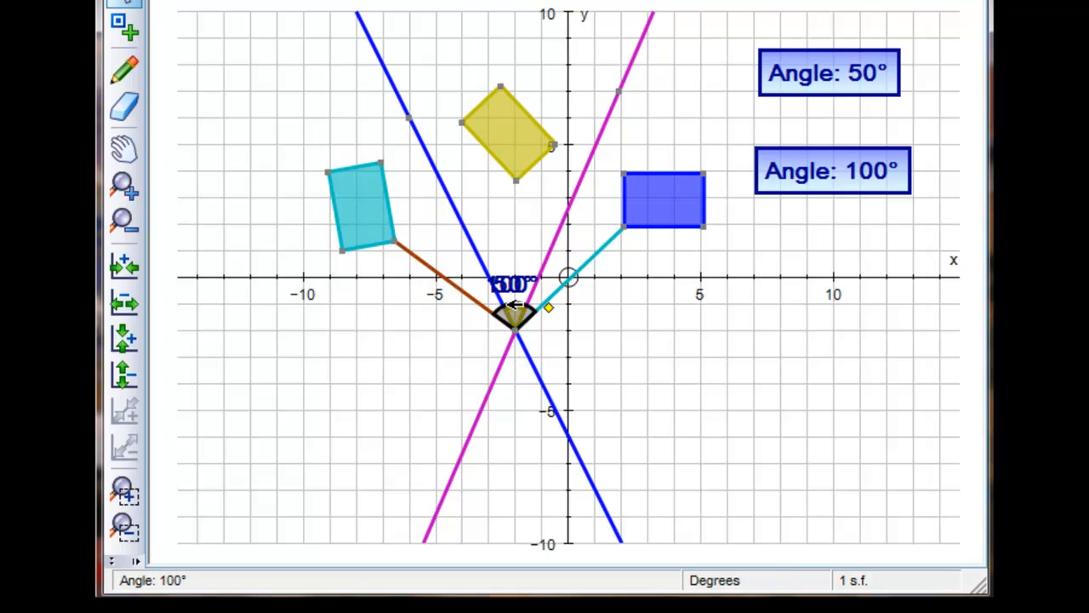
{"action": "right_click", "coordinate": [509, 304]}
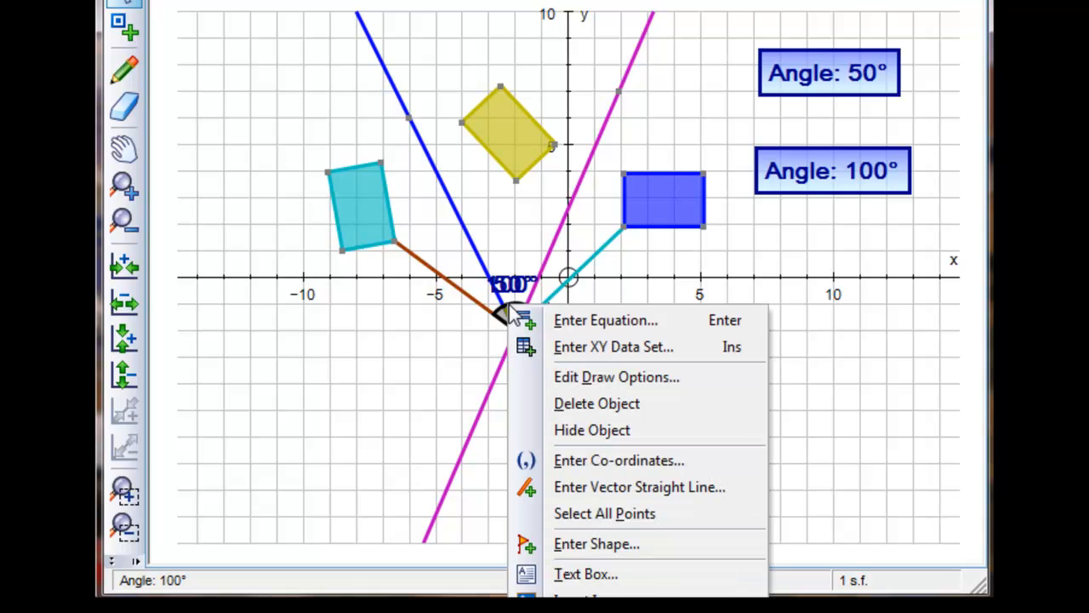
{"action": "left_click", "coordinate": [593, 434]}
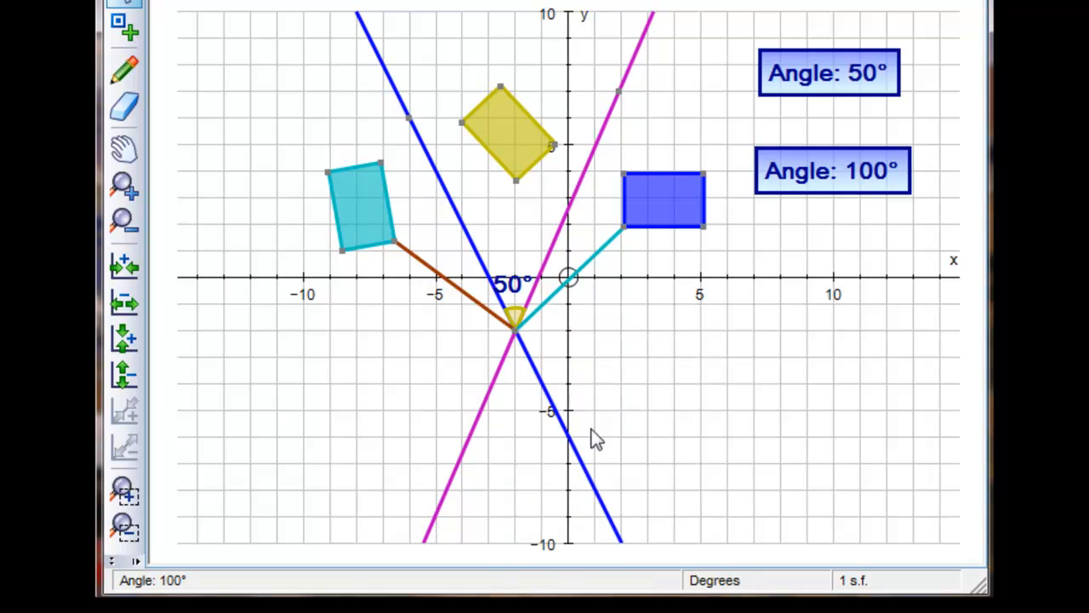
{"action": "right_click", "coordinate": [731, 351]}
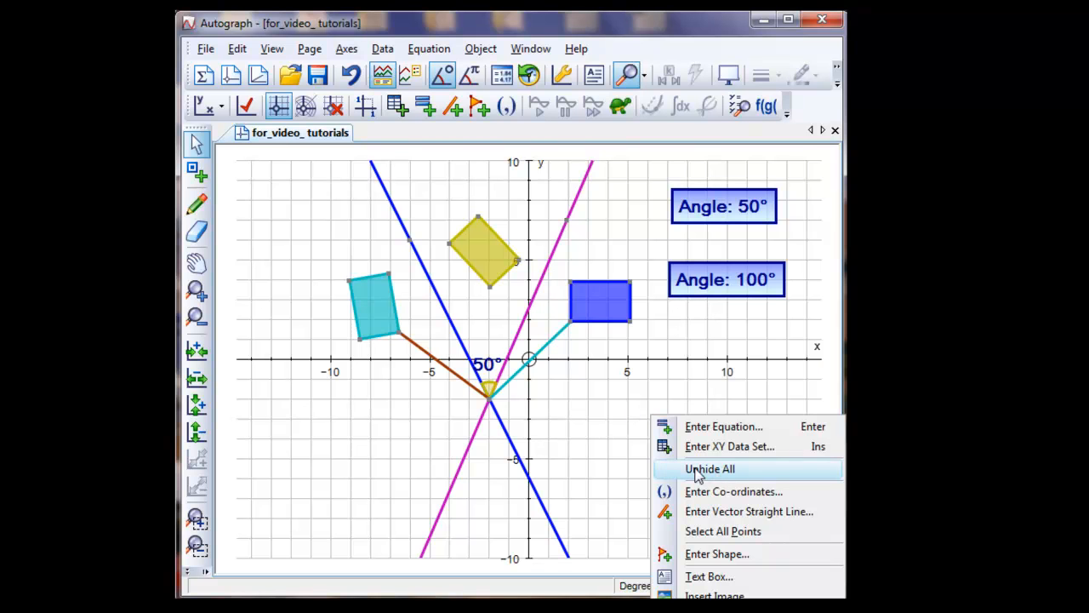
{"action": "left_click", "coordinate": [613, 413]}
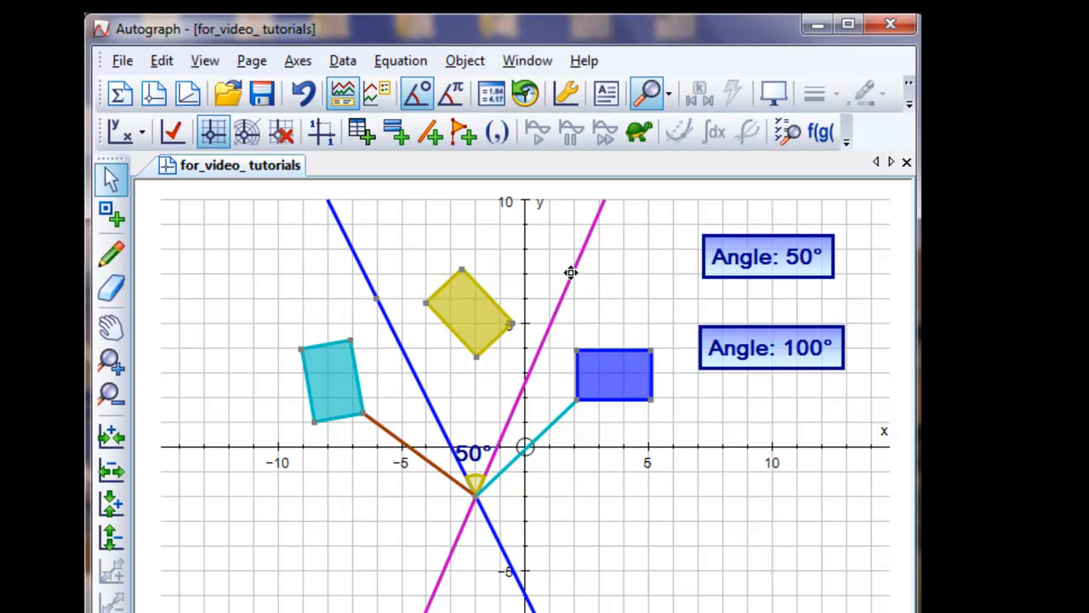
Move the control points of both mirror lines and their intersection point to widen the angle between the lines to about 90°
{"action": "left_click_drag", "start_coordinate": [570, 272], "coordinate": [573, 295]}
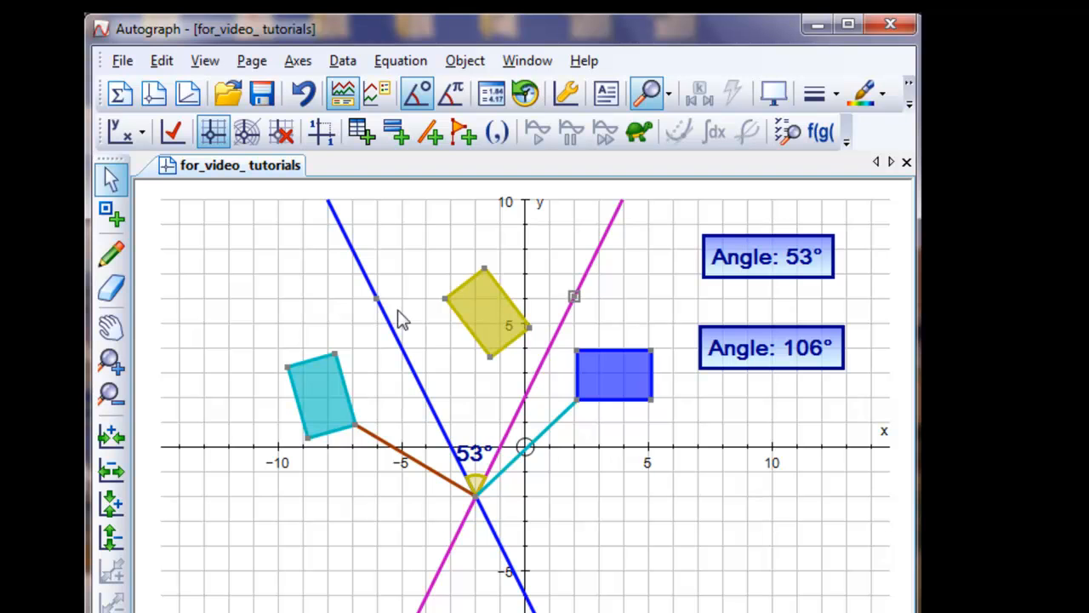
{"action": "left_click_drag", "start_coordinate": [377, 298], "coordinate": [350, 314]}
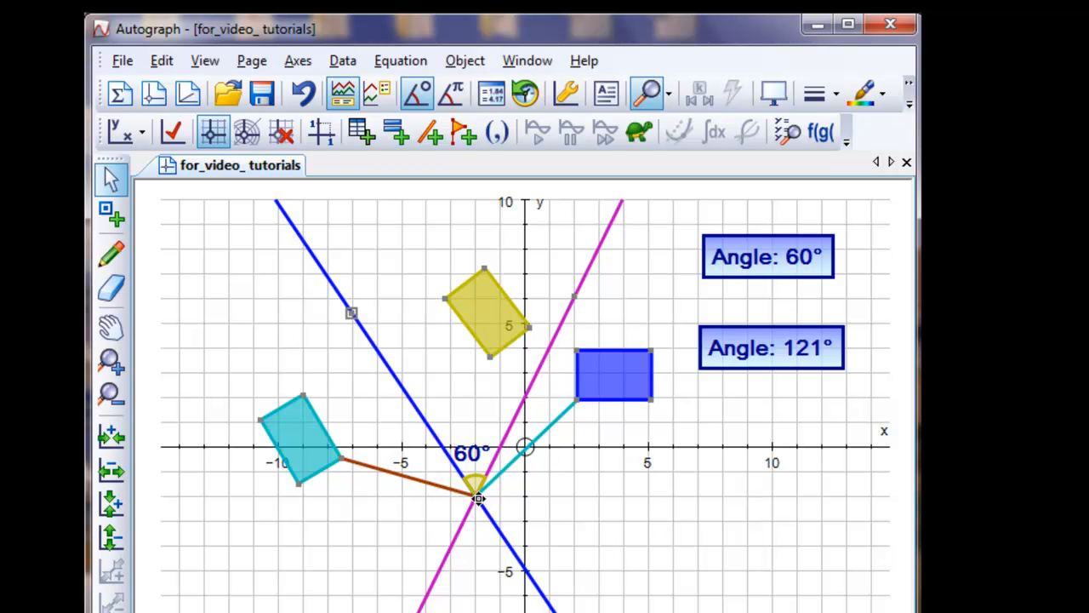
{"action": "mouse_move", "coordinate": [477, 496]}
{"action": "left_mouse_down"}
{"action": "mouse_move", "coordinate": [529, 508]}
{"action": "mouse_move", "coordinate": [479, 471]}
{"action": "mouse_move", "coordinate": [478, 500]}
{"action": "left_mouse_up"}
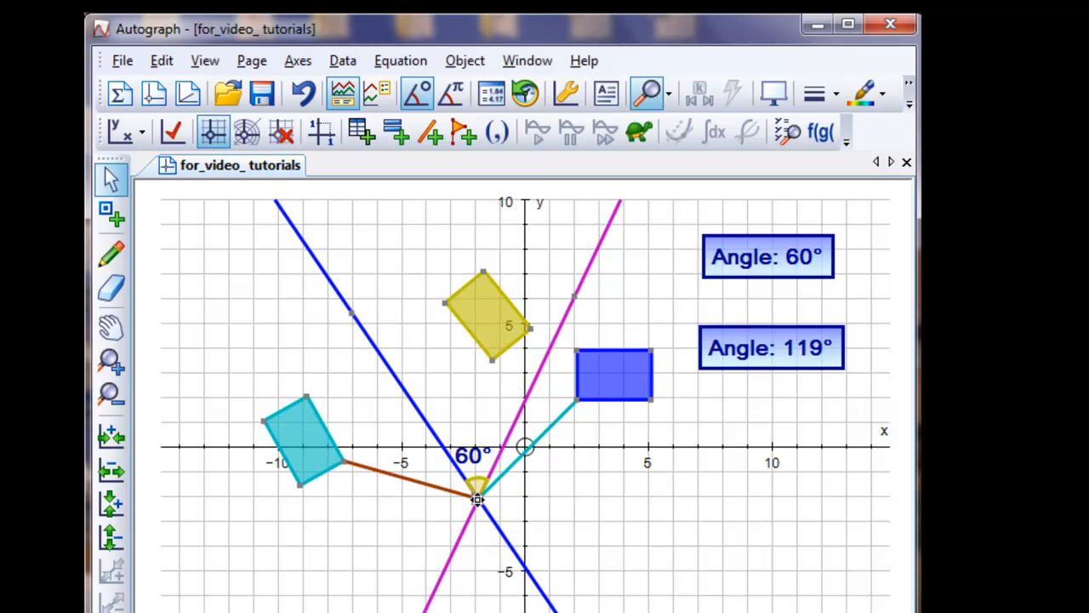
{"action": "left_click_drag", "start_coordinate": [575, 297], "coordinate": [648, 381]}
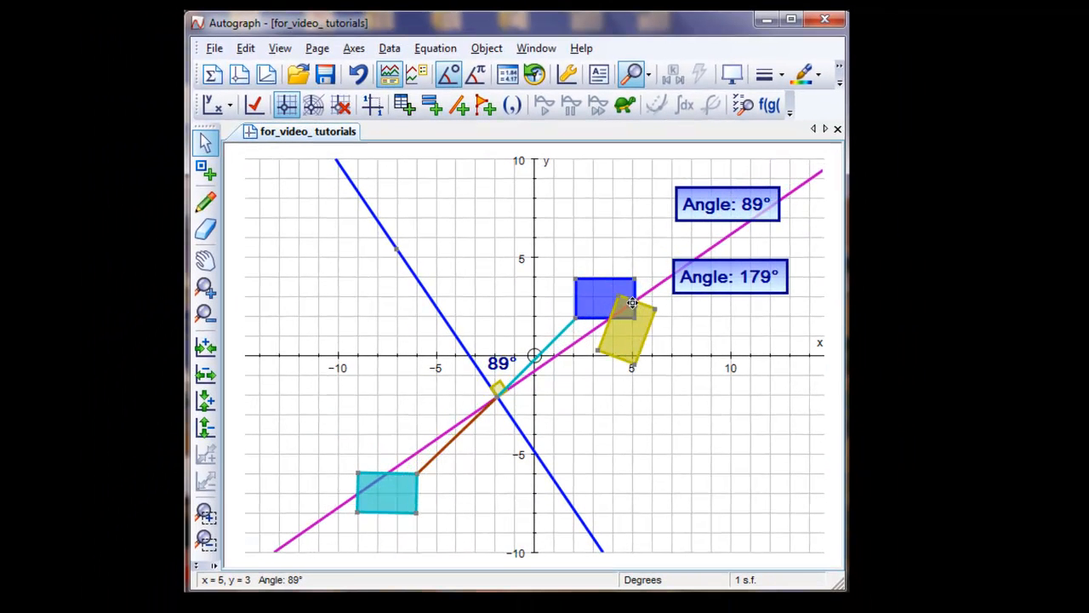
Move the blue rectangle so its left side lies on the y-axis, and swing the magenta mirror line to make a 46° angle
{"action": "left_click_drag", "start_coordinate": [632, 303], "coordinate": [572, 289]}
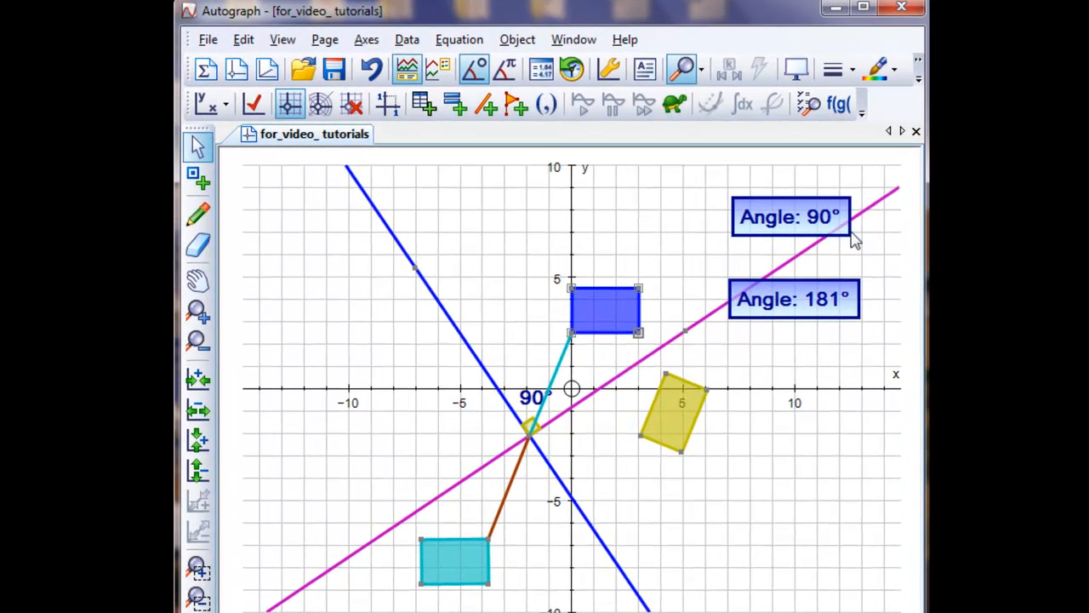
{"action": "left_click_drag", "start_coordinate": [688, 332], "coordinate": [565, 265]}
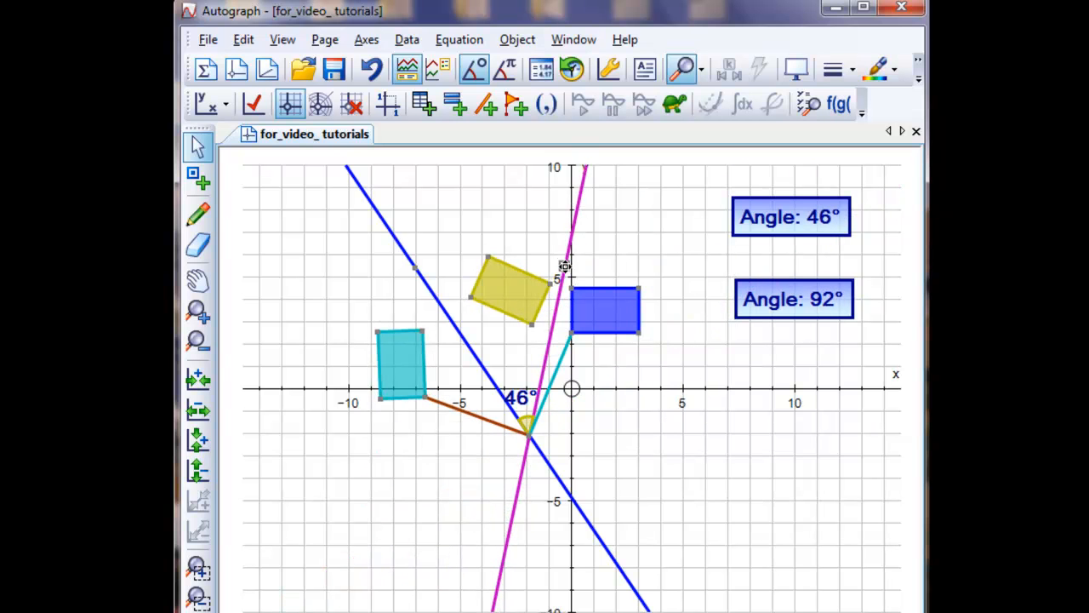
{"action": "left_click", "coordinate": [700, 432]}
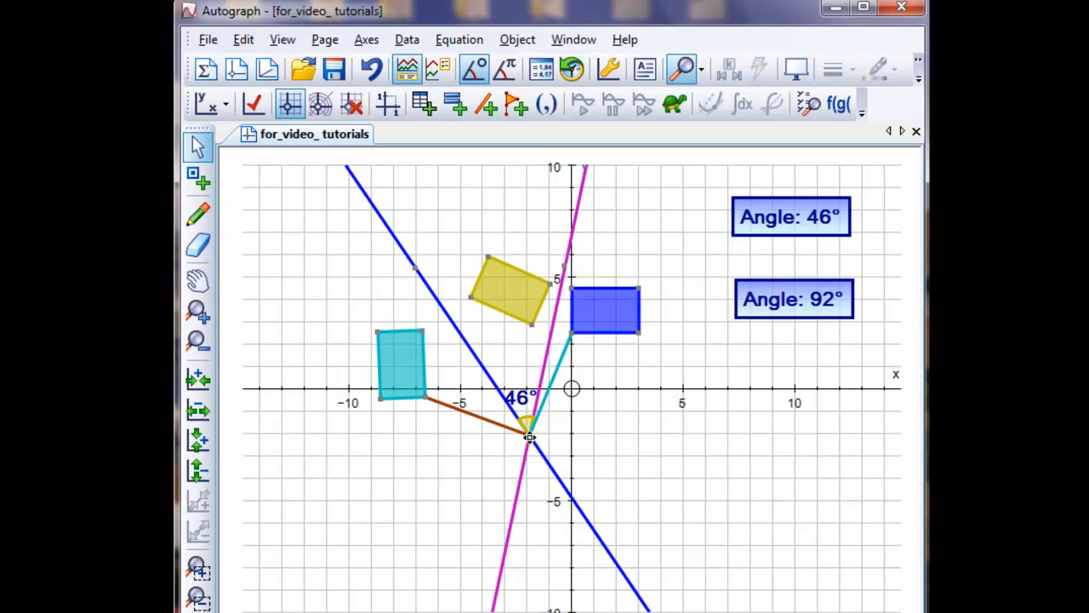
Rotate the blue rectangle by 92° about the intersection of the mirror lines, without showing construction lines
{"action": "left_click", "coordinate": [616, 309]}
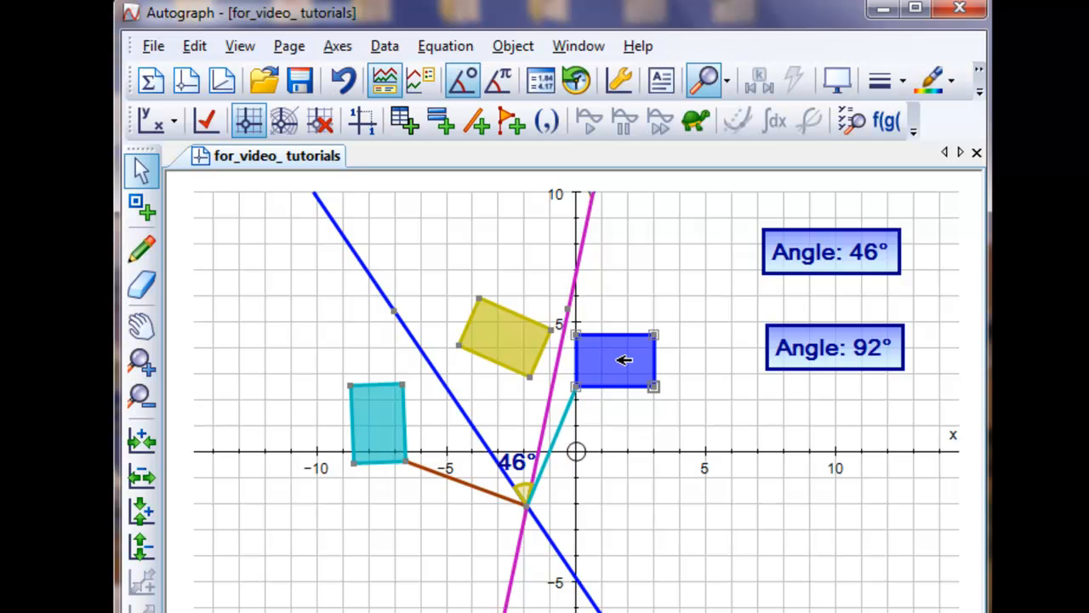
{"action": "right_click", "coordinate": [525, 504]}
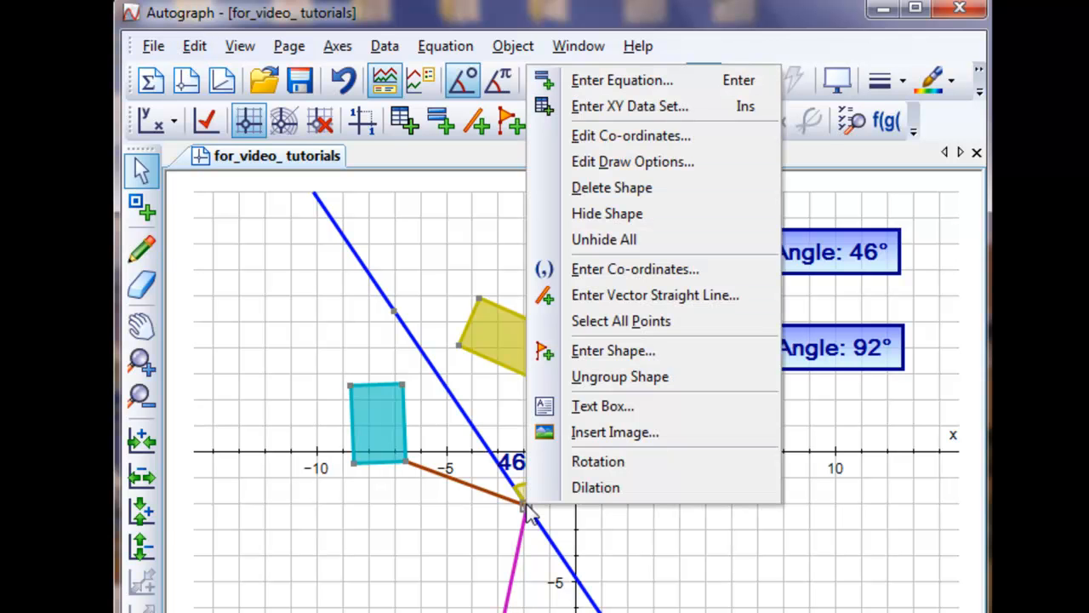
{"action": "left_click", "coordinate": [602, 462]}
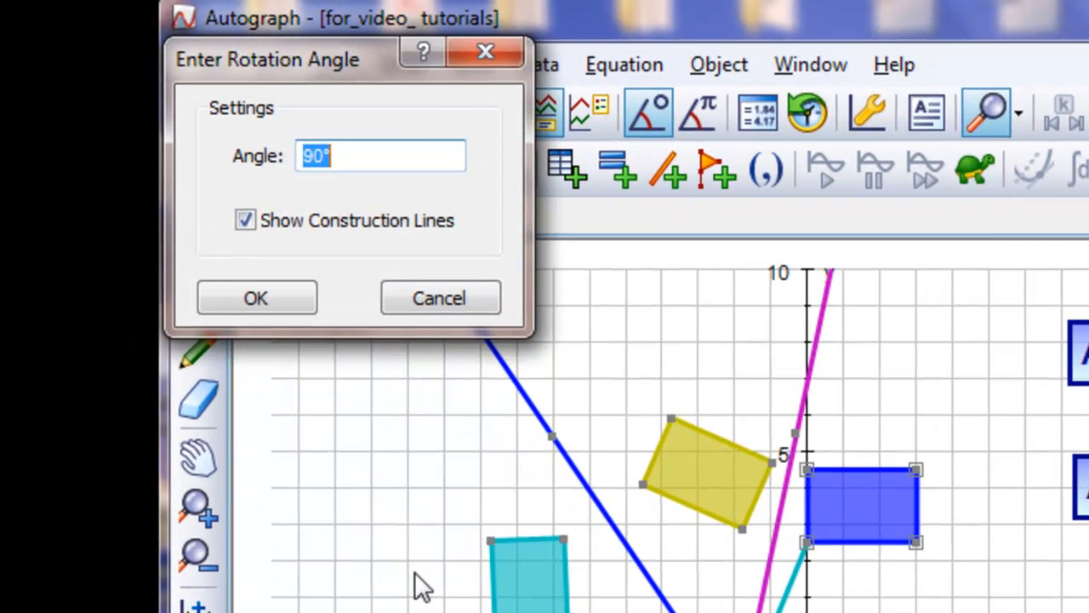
{"action": "type", "text": "92"}
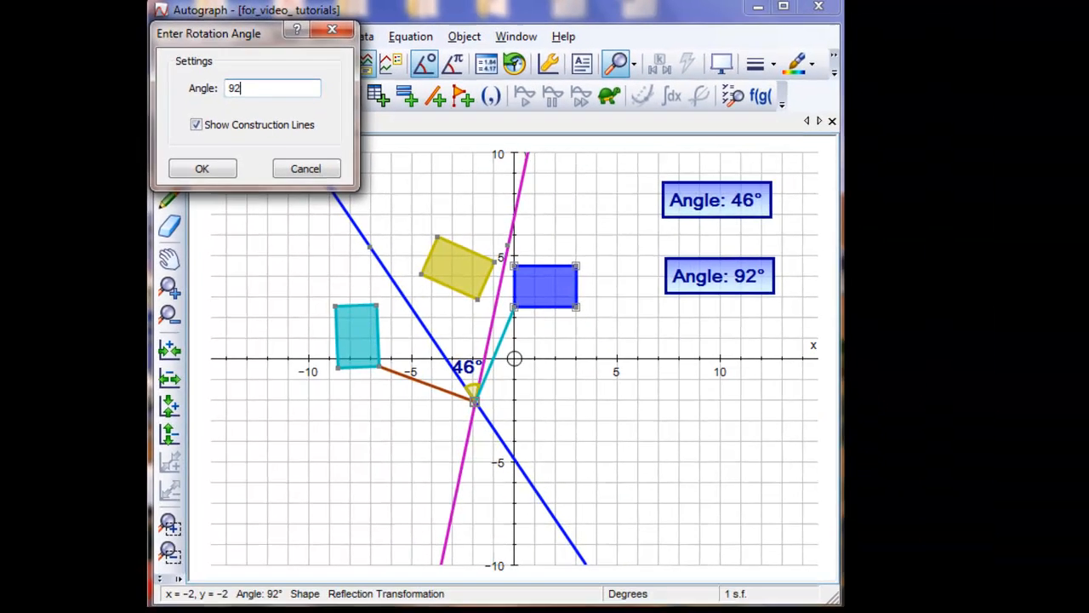
{"action": "left_click", "coordinate": [196, 124]}
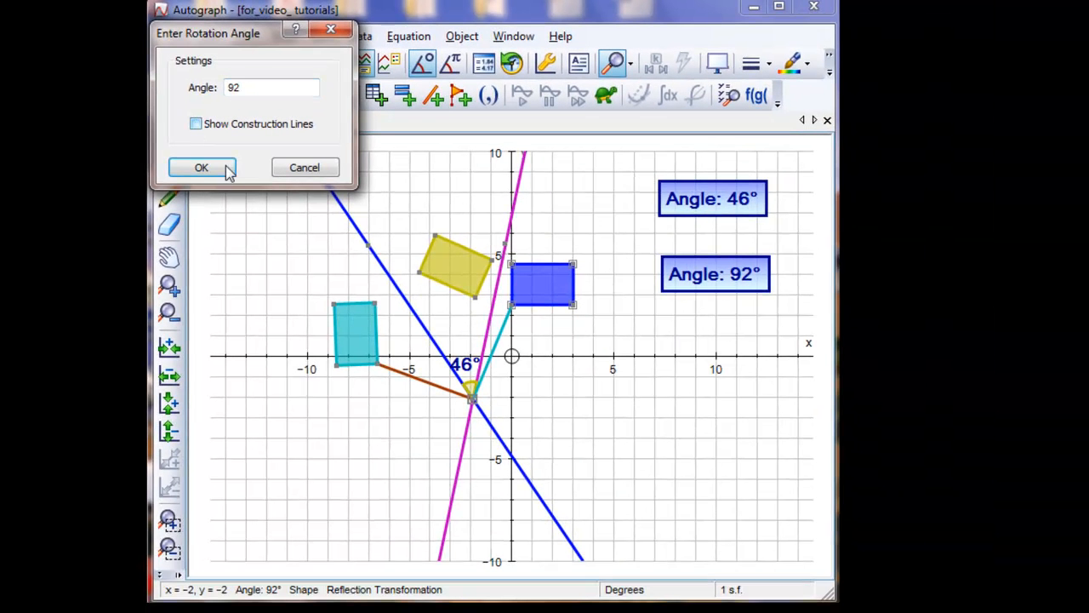
{"action": "left_click", "coordinate": [219, 170]}
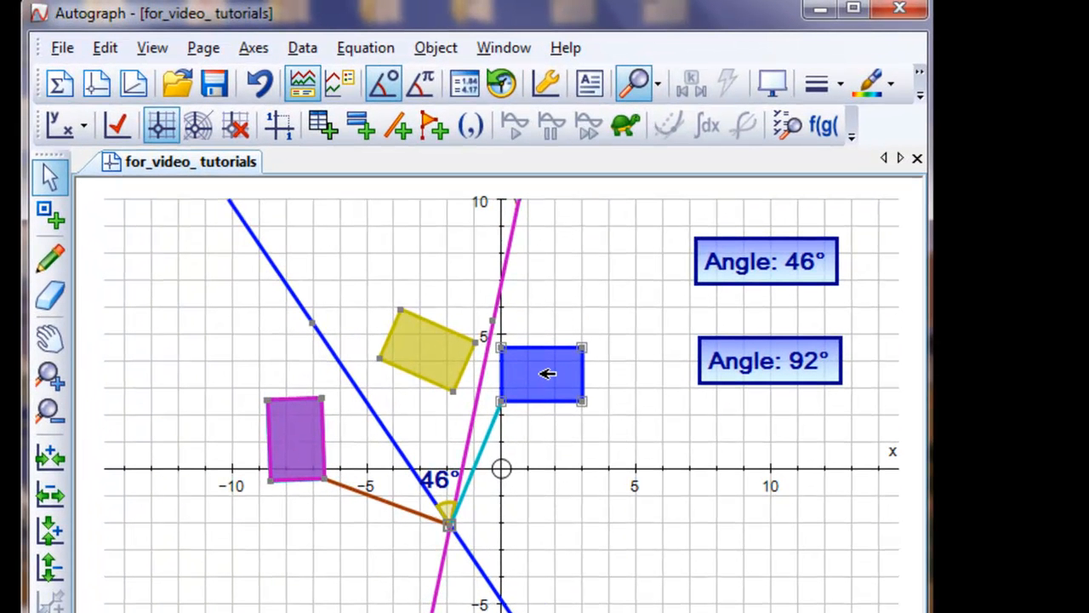
Move the blue rectangle about 0.8 units right and 0.4 units up, leaving nothing selected
{"action": "left_click_drag", "start_coordinate": [547, 372], "coordinate": [568, 364]}
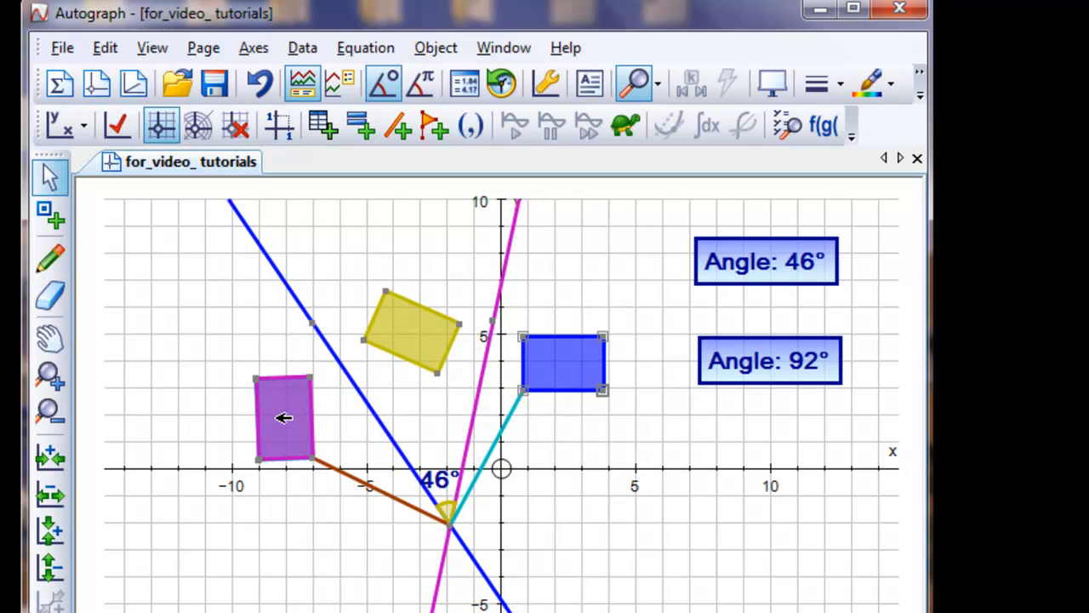
{"action": "left_click", "coordinate": [560, 516]}
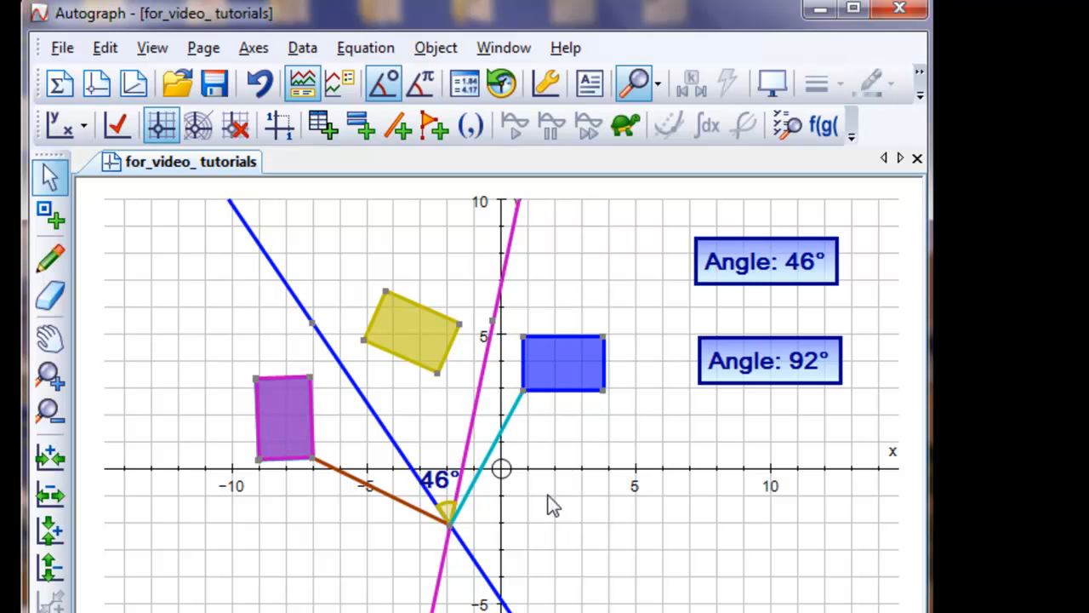
Set the x-coordinate of the magenta mirror line's upper control point to the constant a
{"action": "left_click", "coordinate": [494, 319]}
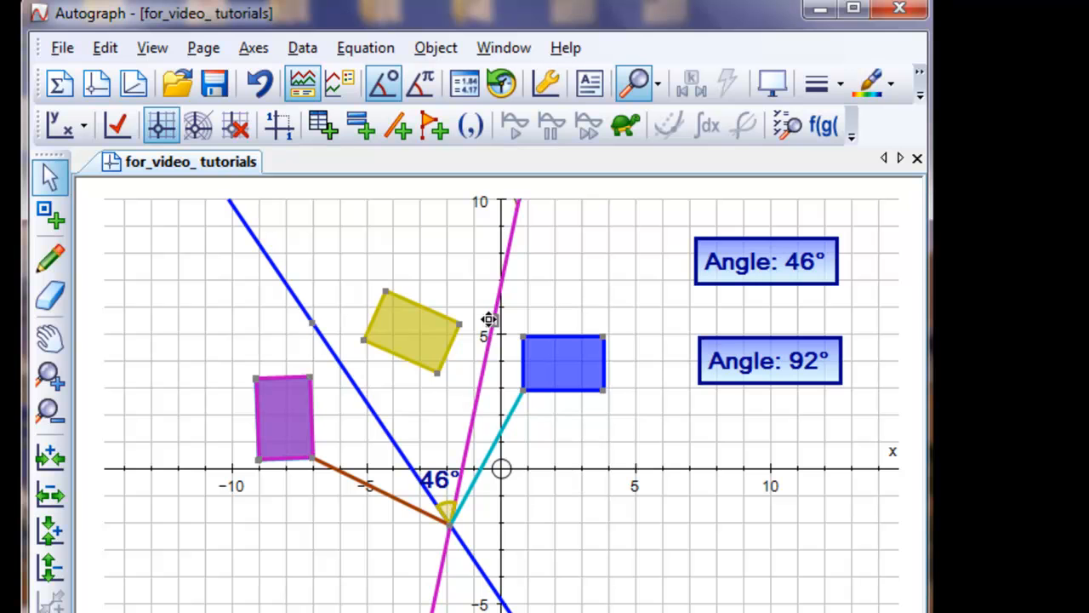
{"action": "left_click", "coordinate": [310, 321]}
{"action": "left_click", "coordinate": [450, 522]}
{"action": "left_click", "coordinate": [494, 320]}
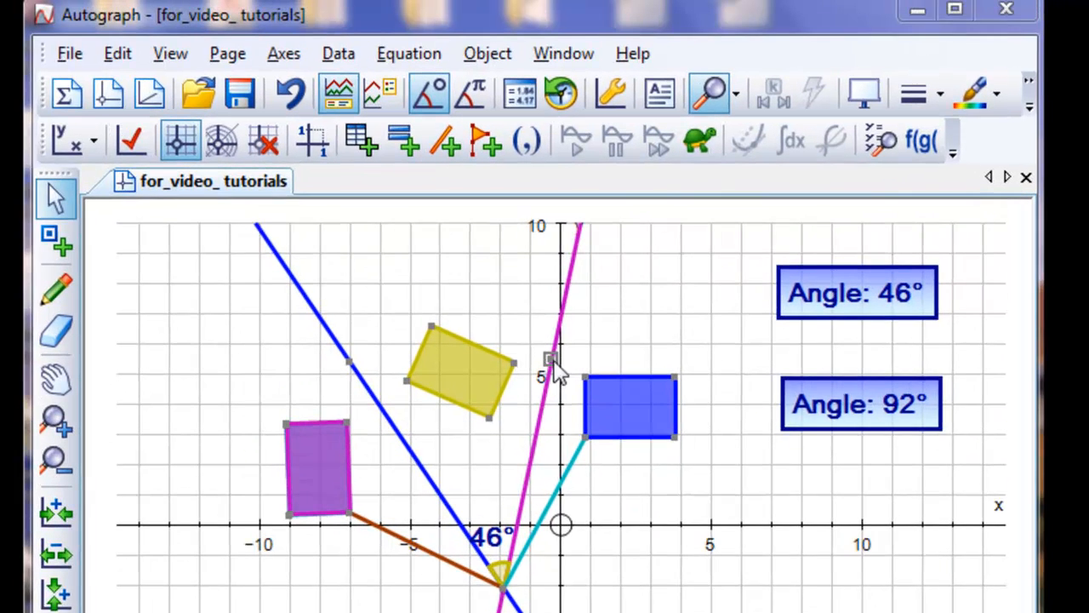
{"action": "double_click", "coordinate": [494, 321]}
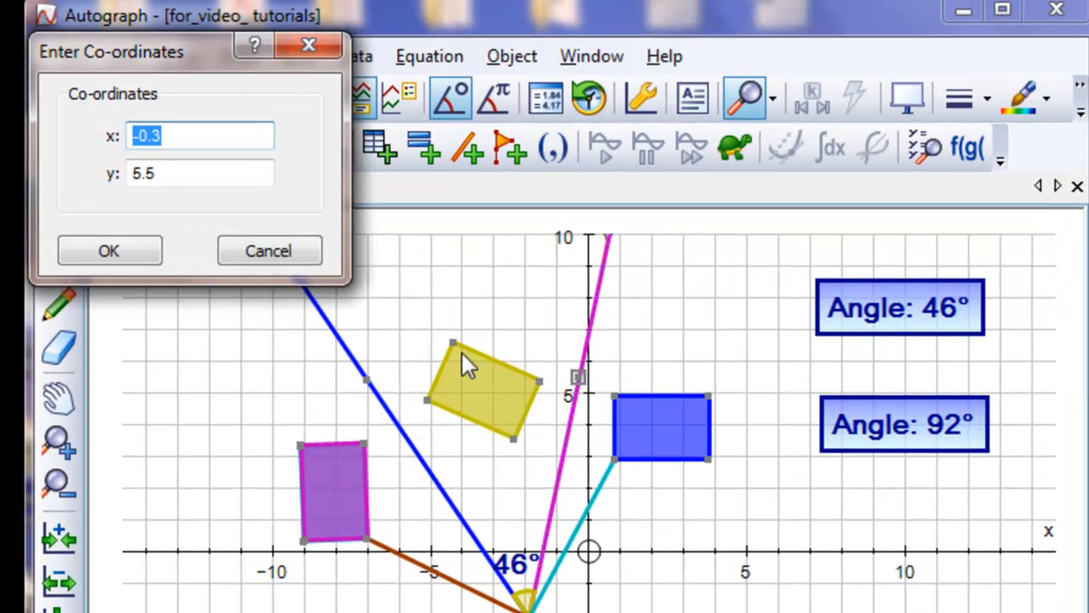
{"action": "left_click", "coordinate": [144, 115]}
{"action": "left_click_drag", "start_coordinate": [170, 136], "coordinate": [128, 143]}
{"action": "type", "text": "a"}
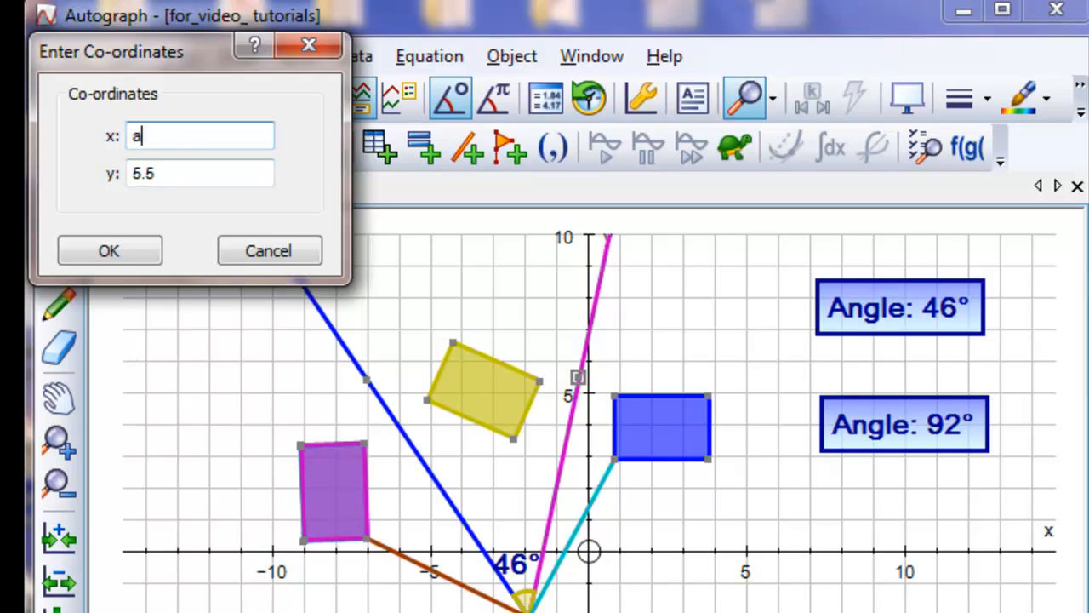
{"action": "left_click", "coordinate": [113, 252]}
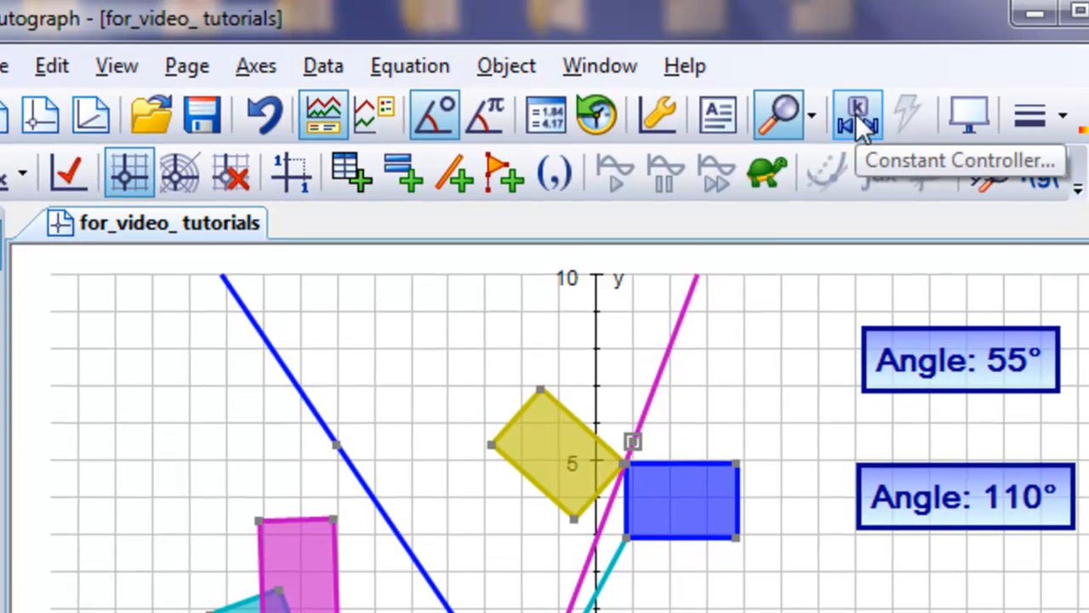
Open the Constant Controller, place it clear of the graph, and raise constant a to 2.7 in steps of 0.1
{"action": "left_click", "coordinate": [855, 114]}
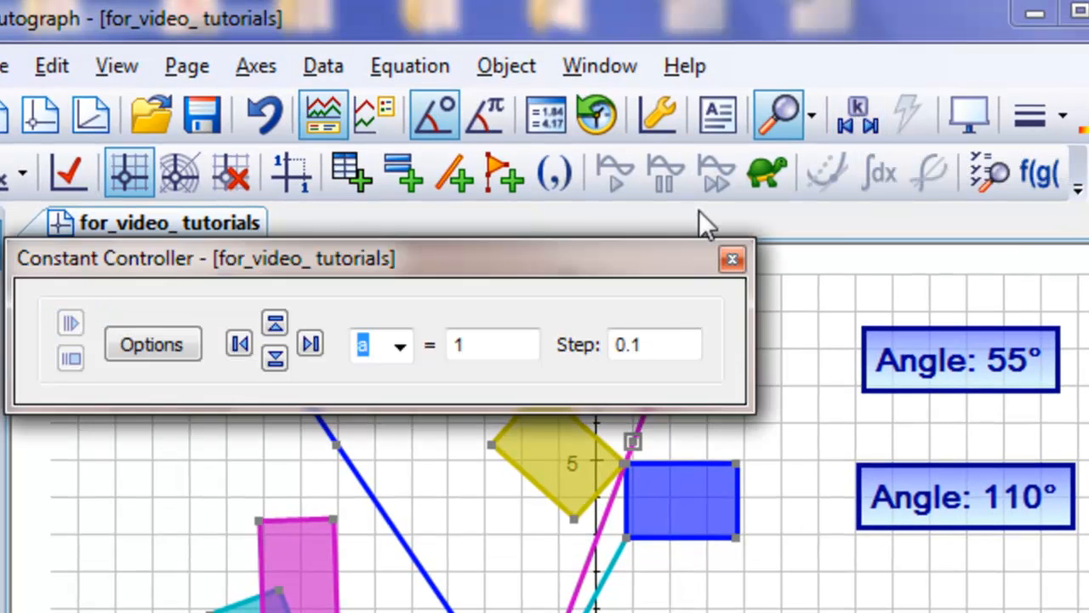
{"action": "left_click_drag", "start_coordinate": [575, 257], "coordinate": [855, 125]}
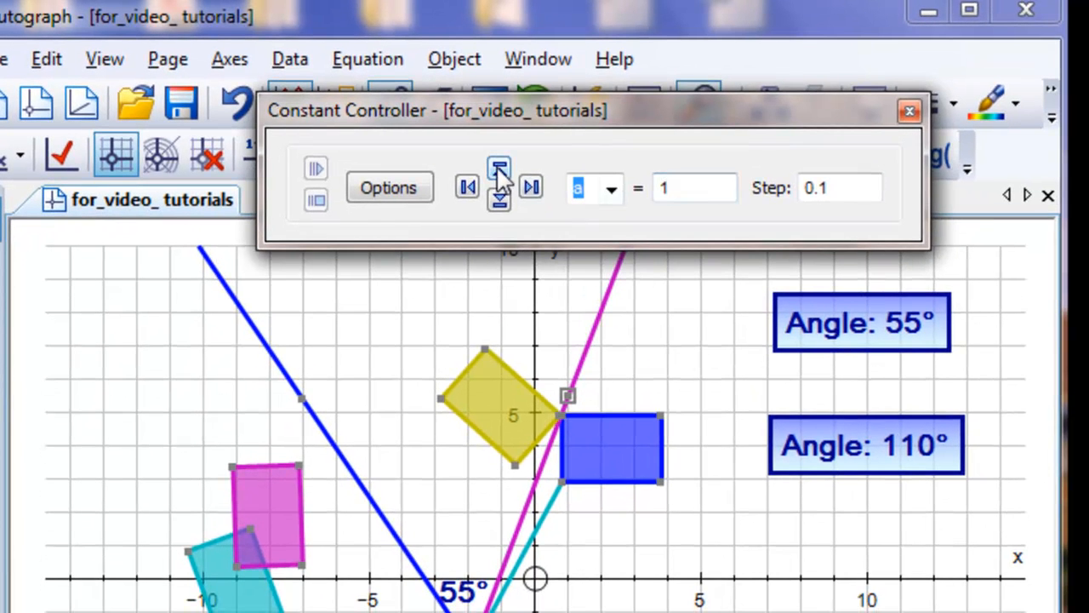
{"action": "left_click", "coordinate": [524, 176]}
{"action": "left_click", "coordinate": [524, 177]}
{"action": "left_click", "coordinate": [498, 150]}
{"action": "left_click", "coordinate": [498, 149]}
{"action": "left_click", "coordinate": [498, 150]}
{"action": "left_click", "coordinate": [498, 149]}
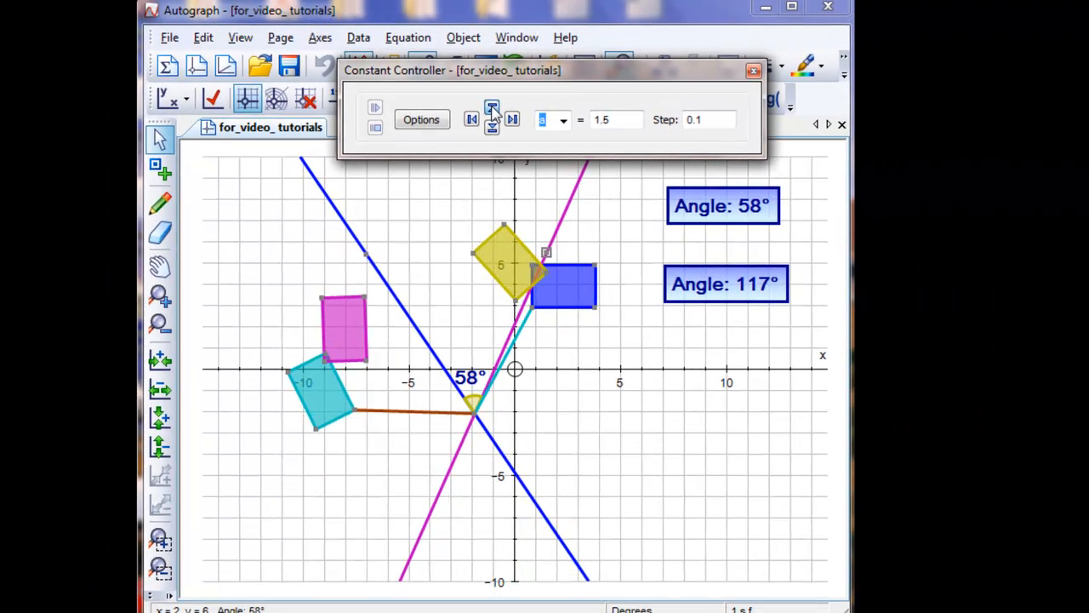
{"action": "left_click", "coordinate": [497, 150]}
{"action": "left_click", "coordinate": [498, 149]}
{"action": "left_click", "coordinate": [498, 150]}
{"action": "left_click", "coordinate": [498, 149]}
{"action": "left_click", "coordinate": [492, 109]}
{"action": "left_click", "coordinate": [492, 109]}
{"action": "left_click", "coordinate": [492, 109]}
{"action": "left_click", "coordinate": [492, 109]}
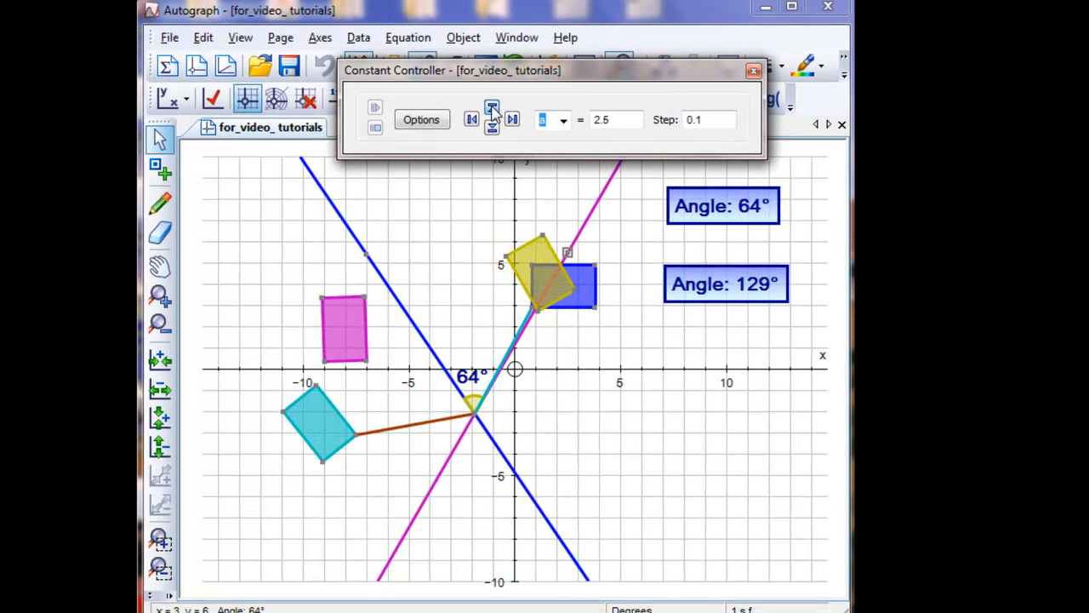
{"action": "left_click", "coordinate": [492, 109]}
{"action": "left_click", "coordinate": [492, 109]}
{"action": "left_click", "coordinate": [492, 109]}
{"action": "left_click", "coordinate": [467, 240]}
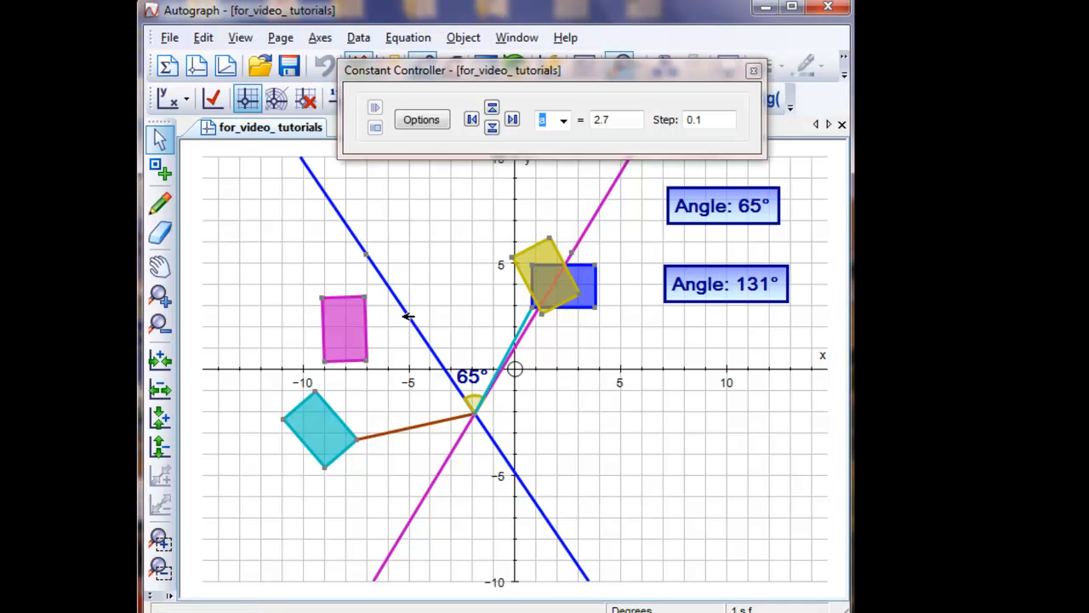
Delete the magenta rotated rectangle along with its dependent objects, and lower constant a to -0.1 in steps of 0.1
{"action": "left_click", "coordinate": [347, 320]}
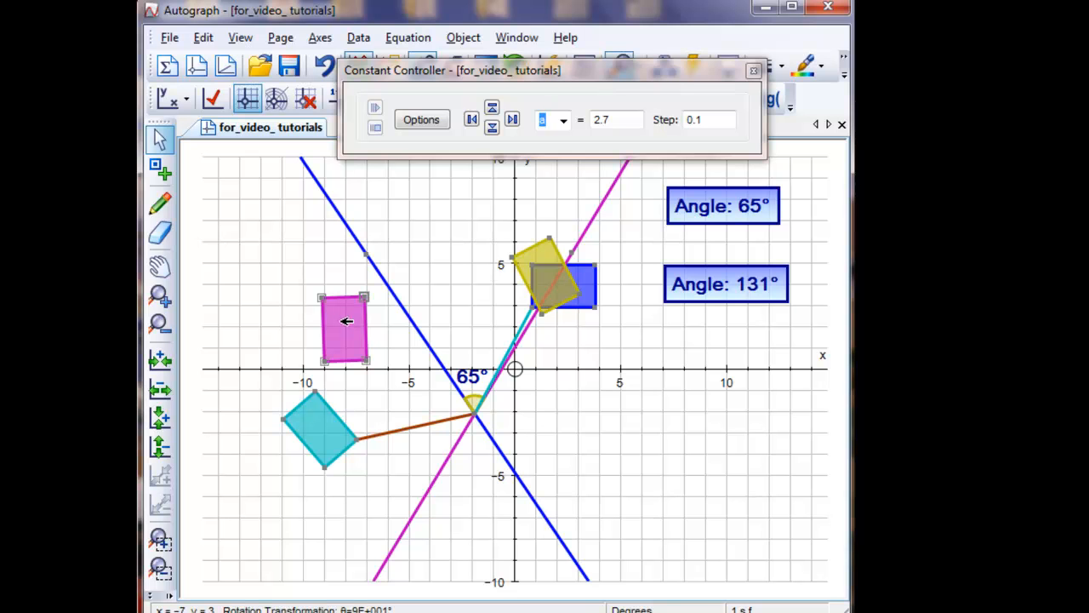
{"action": "key", "text": "Delete"}
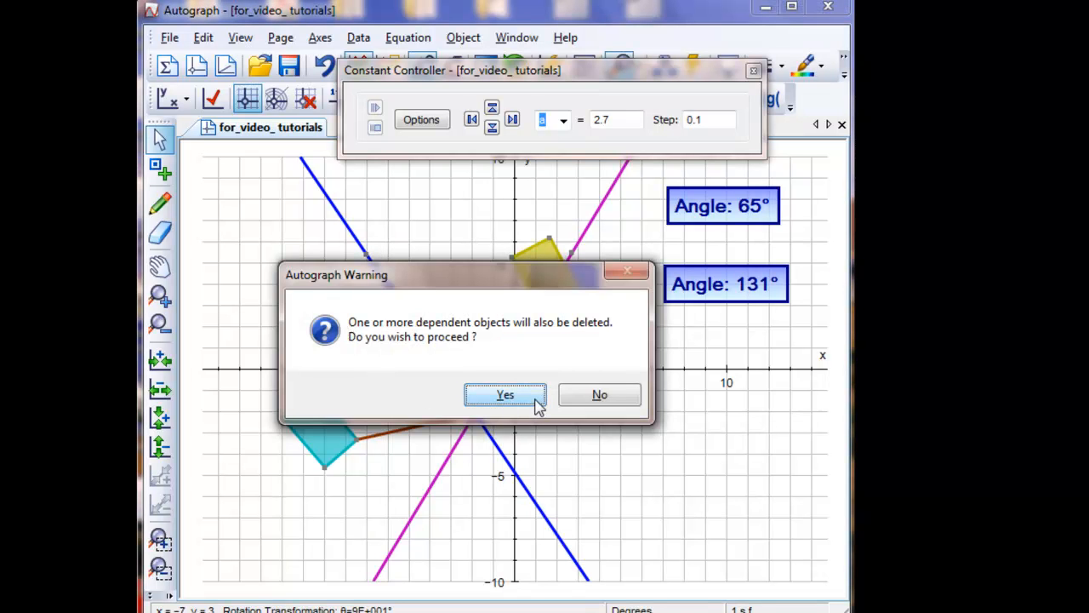
{"action": "left_click", "coordinate": [536, 401]}
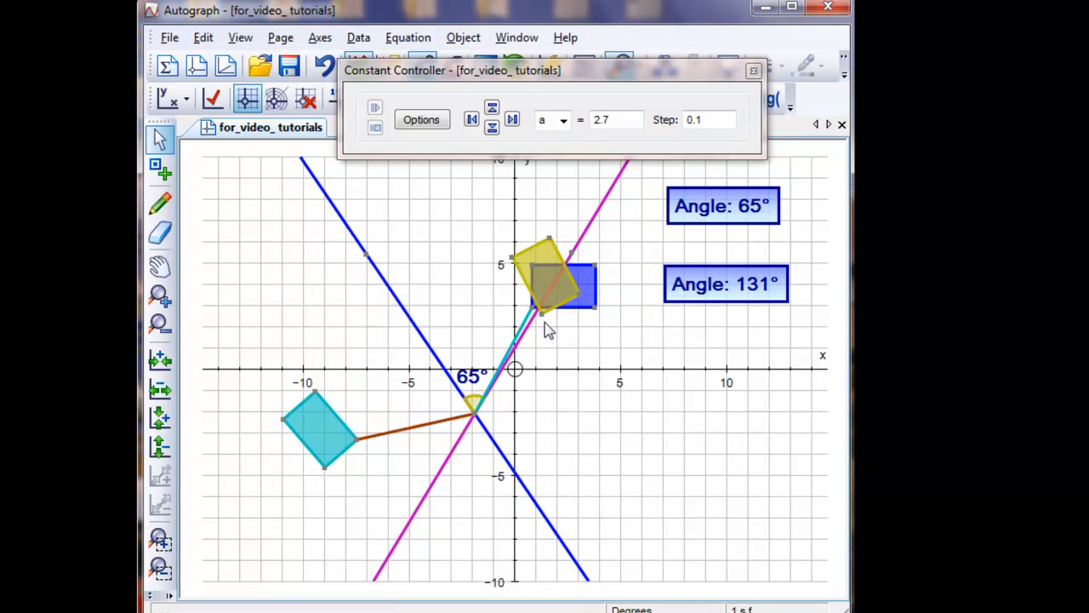
{"action": "left_click", "coordinate": [492, 127]}
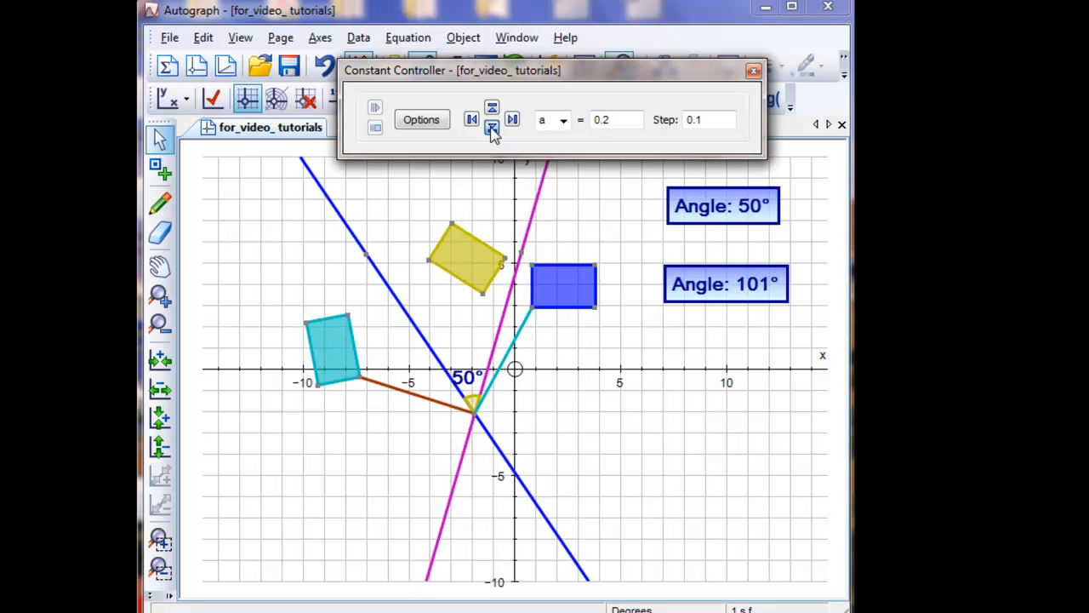
Set constant a to animate with Animation - Up/Down, starting at -10 and finishing at 13 in steps of 0.1
{"action": "left_click", "coordinate": [428, 122]}
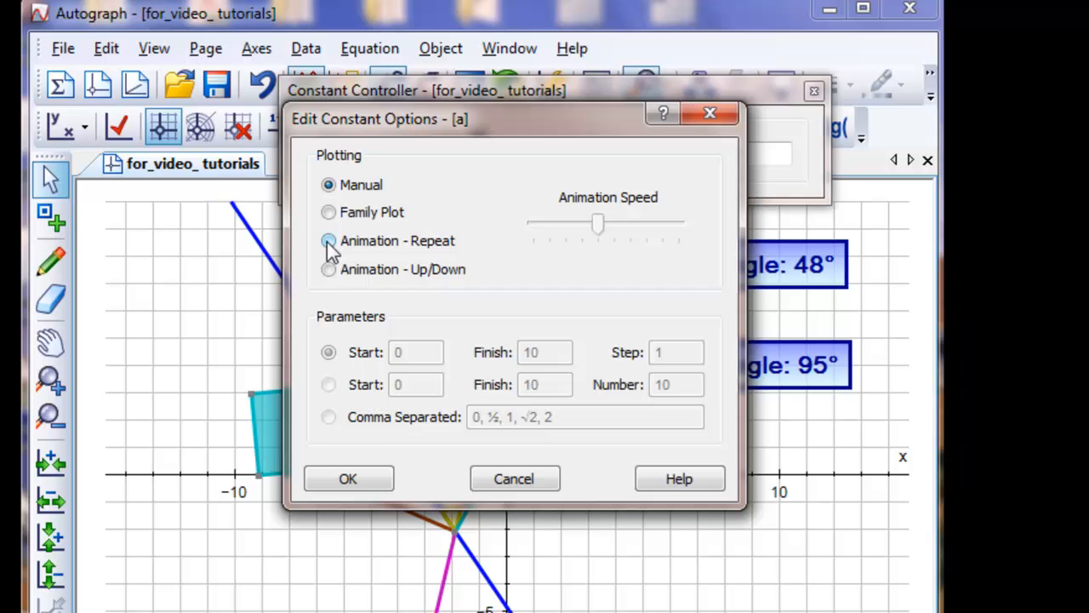
{"action": "left_click", "coordinate": [328, 268]}
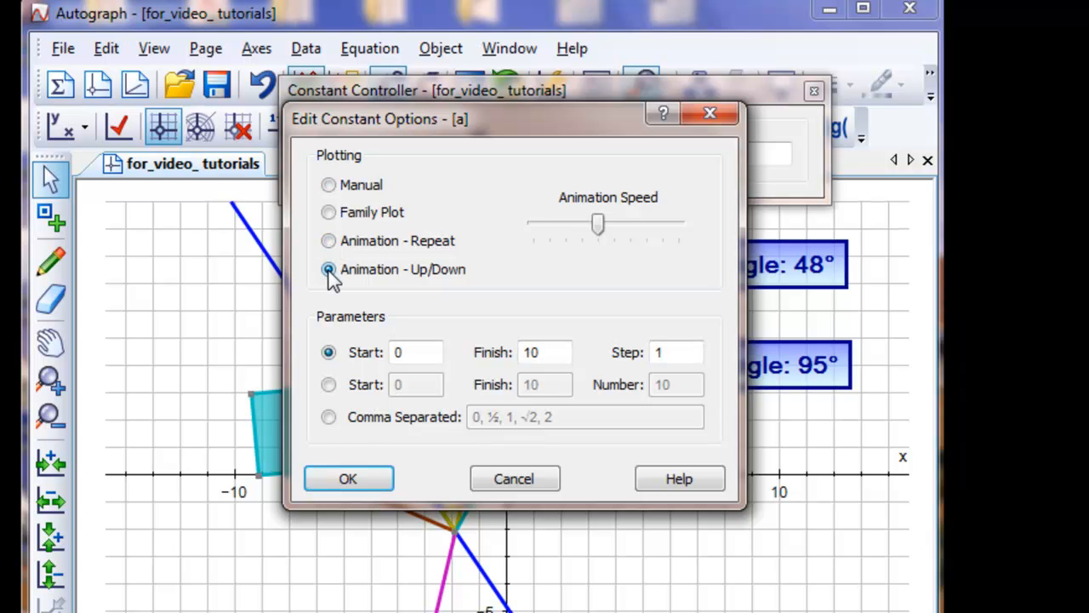
{"action": "double_click", "coordinate": [415, 353]}
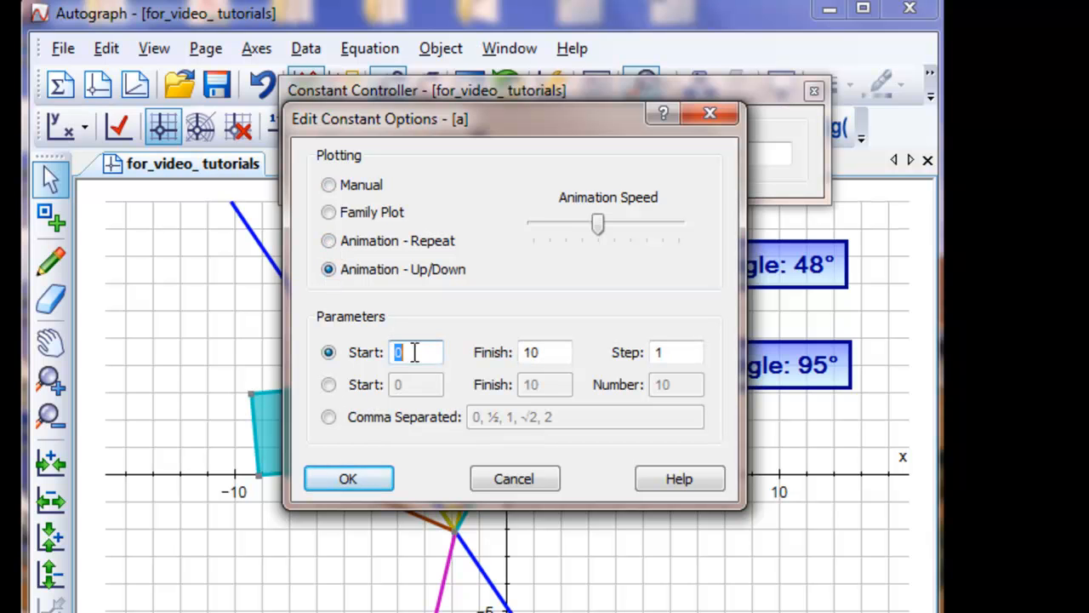
{"action": "type", "text": "-10"}
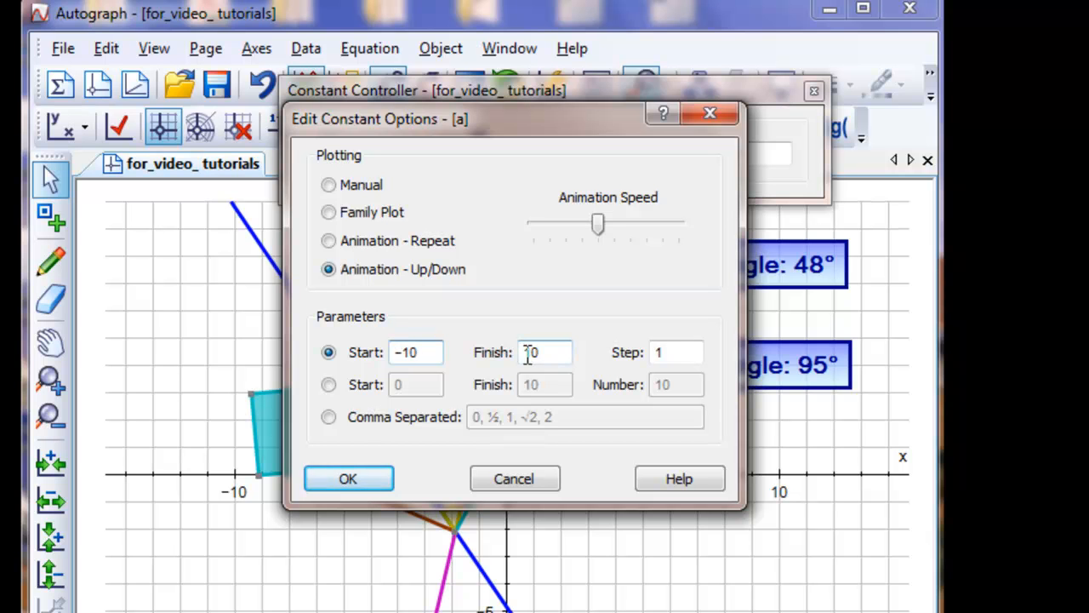
{"action": "double_click", "coordinate": [551, 355]}
{"action": "type", "text": "13"}
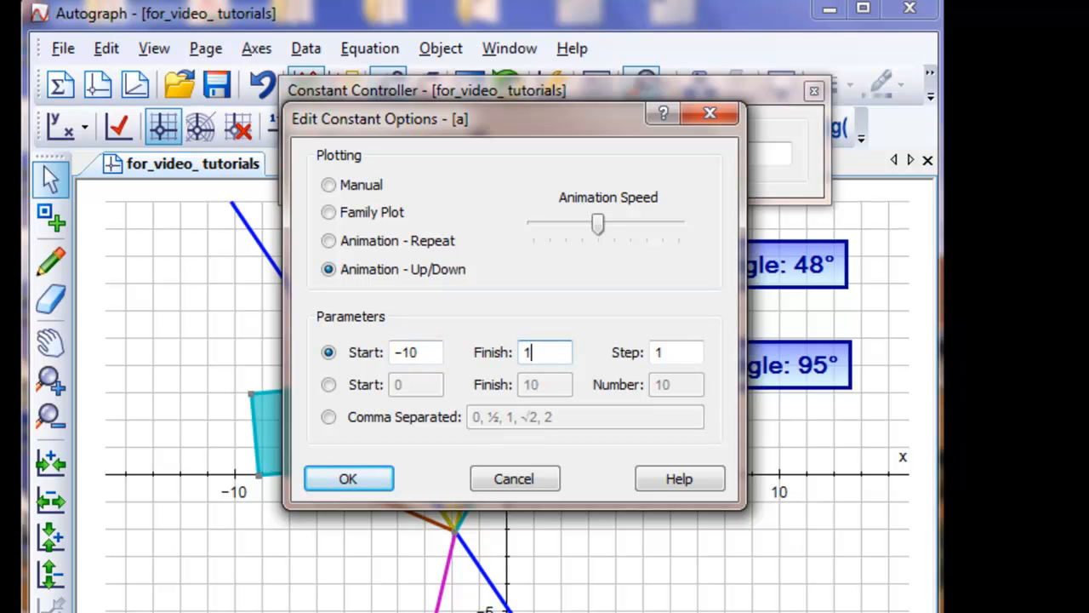
{"action": "double_click", "coordinate": [668, 353]}
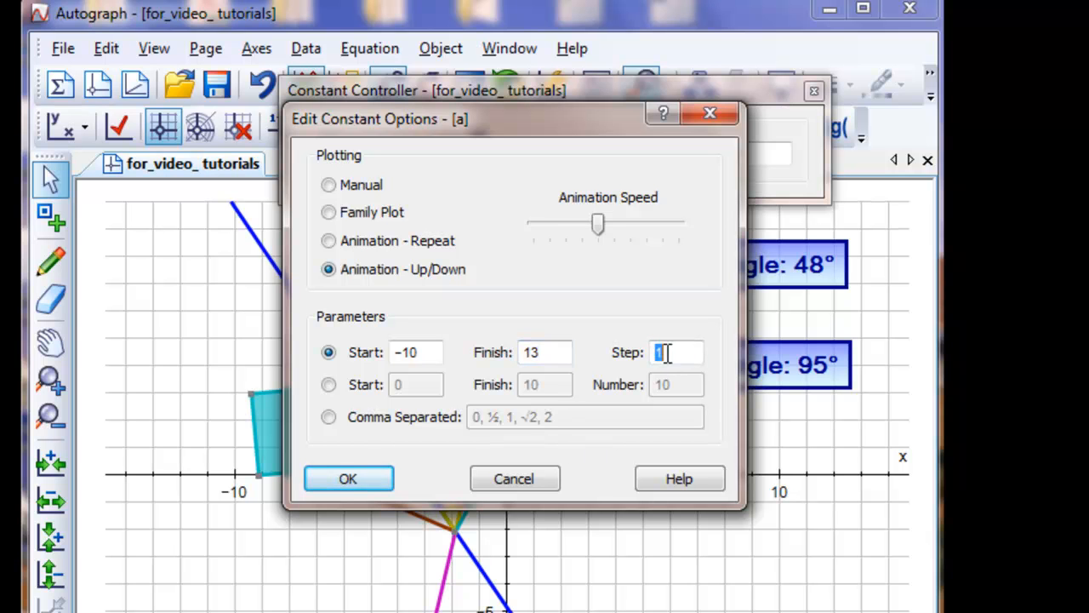
{"action": "type", "text": "0.1"}
{"action": "left_click", "coordinate": [368, 475]}
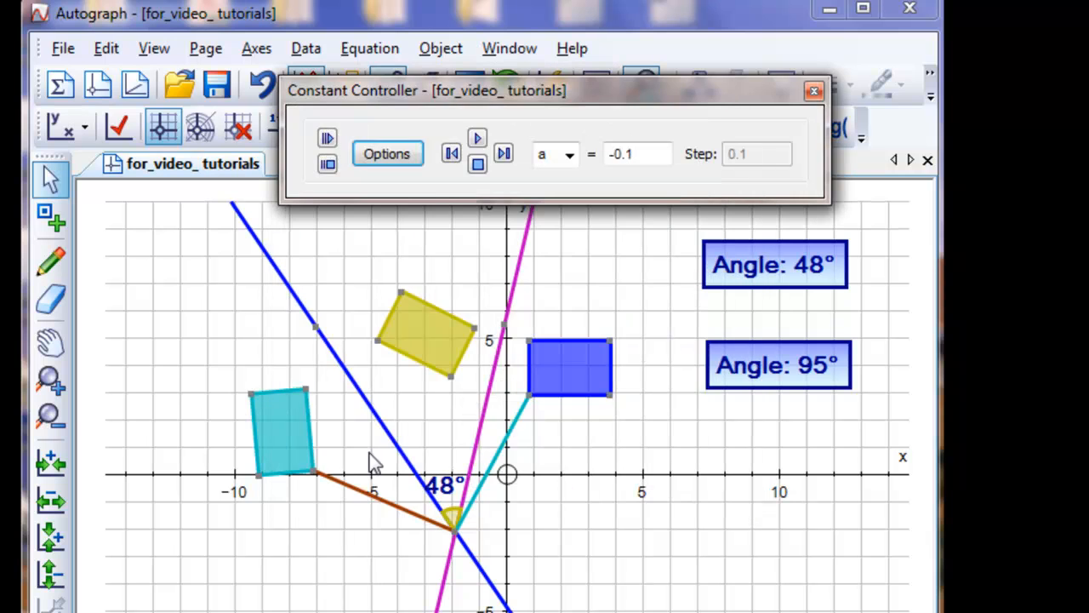
Run the animation of constant a and move the Constant Controller up, clear of the graph
{"action": "left_click", "coordinate": [478, 140]}
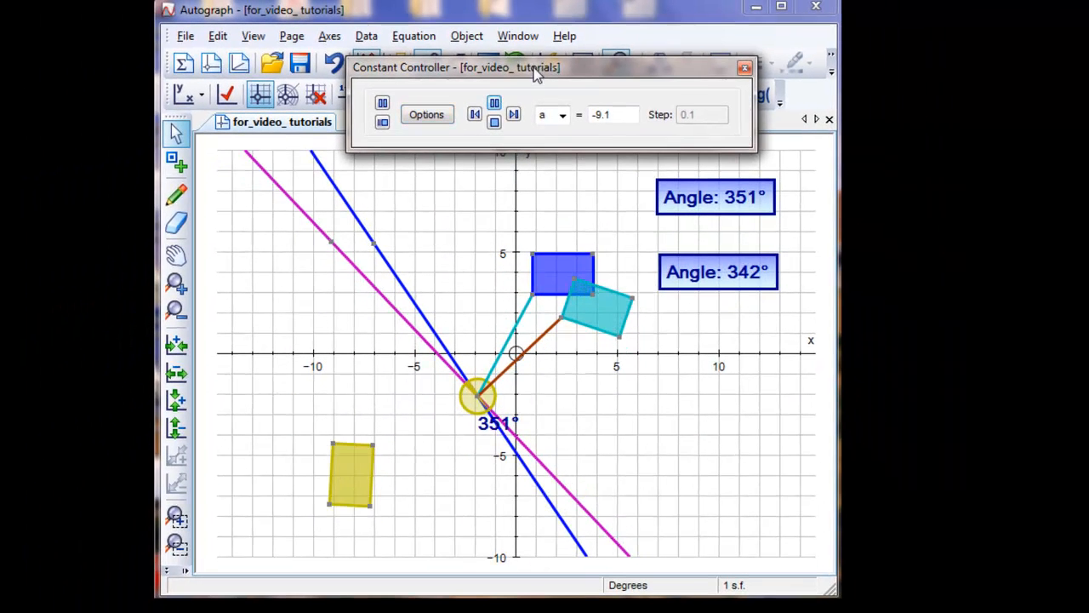
{"action": "left_click_drag", "start_coordinate": [536, 75], "coordinate": [543, 47]}
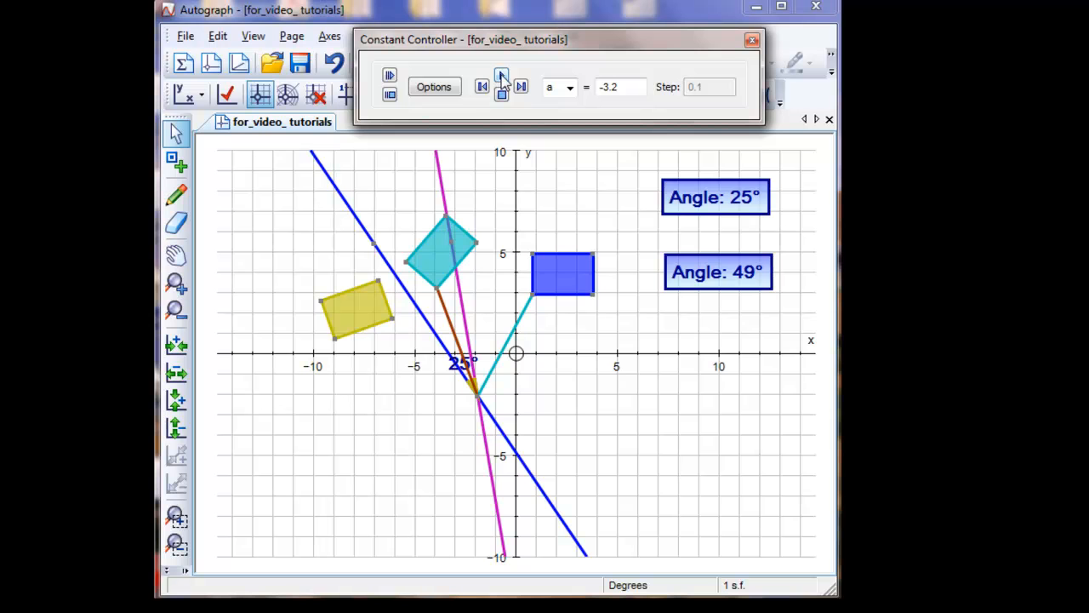
{"action": "left_click", "coordinate": [502, 77]}
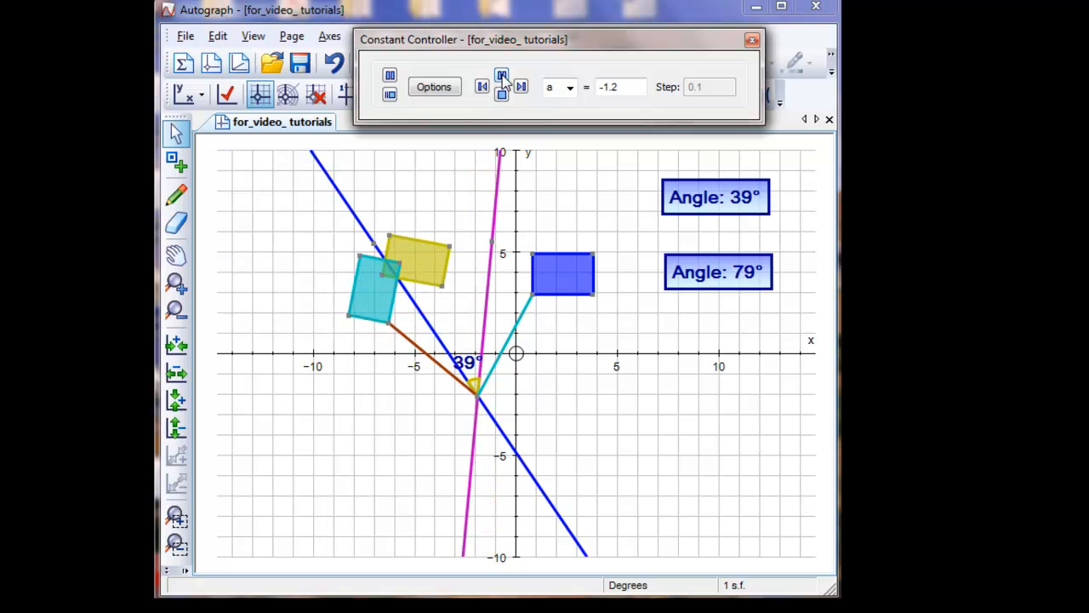
Reduce the animation speed of constant a and play the animation, pausing it at a = 9.3
{"action": "left_click", "coordinate": [453, 90]}
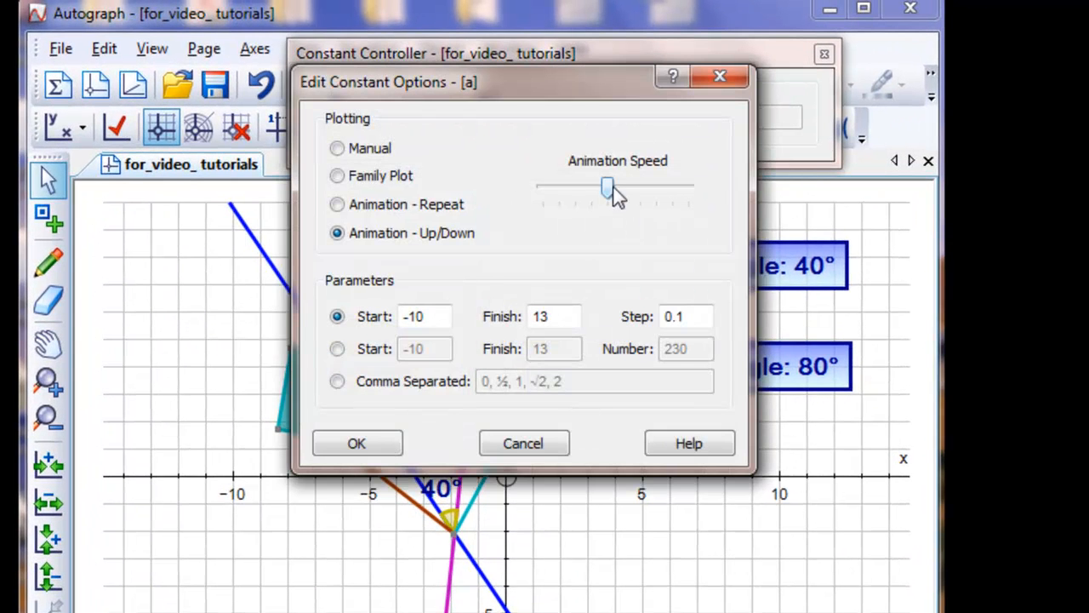
{"action": "left_click_drag", "start_coordinate": [608, 187], "coordinate": [560, 187]}
{"action": "left_click", "coordinate": [372, 439]}
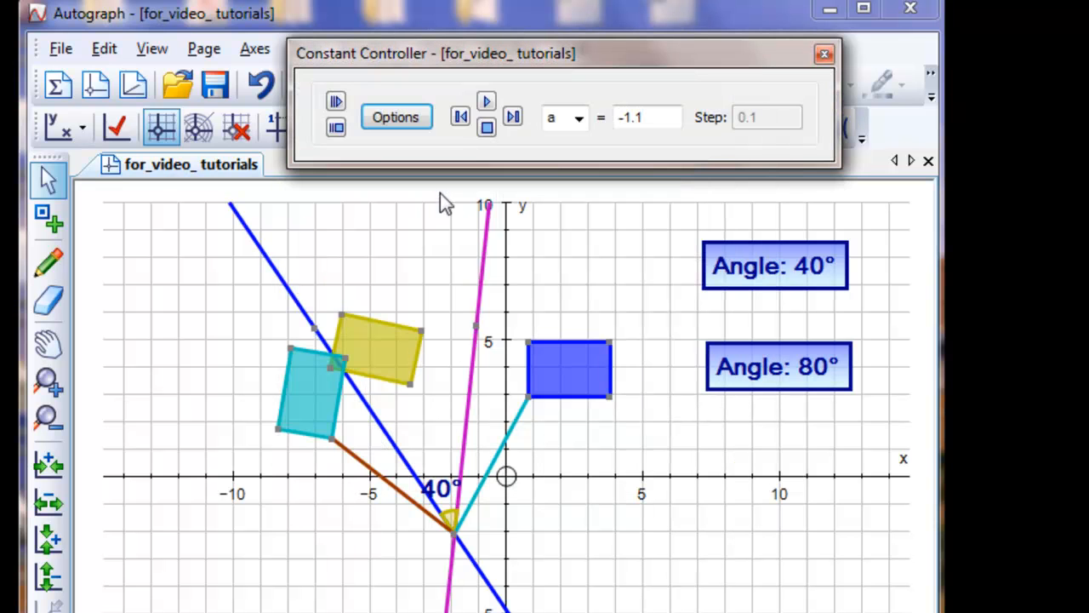
{"action": "left_click", "coordinate": [488, 104]}
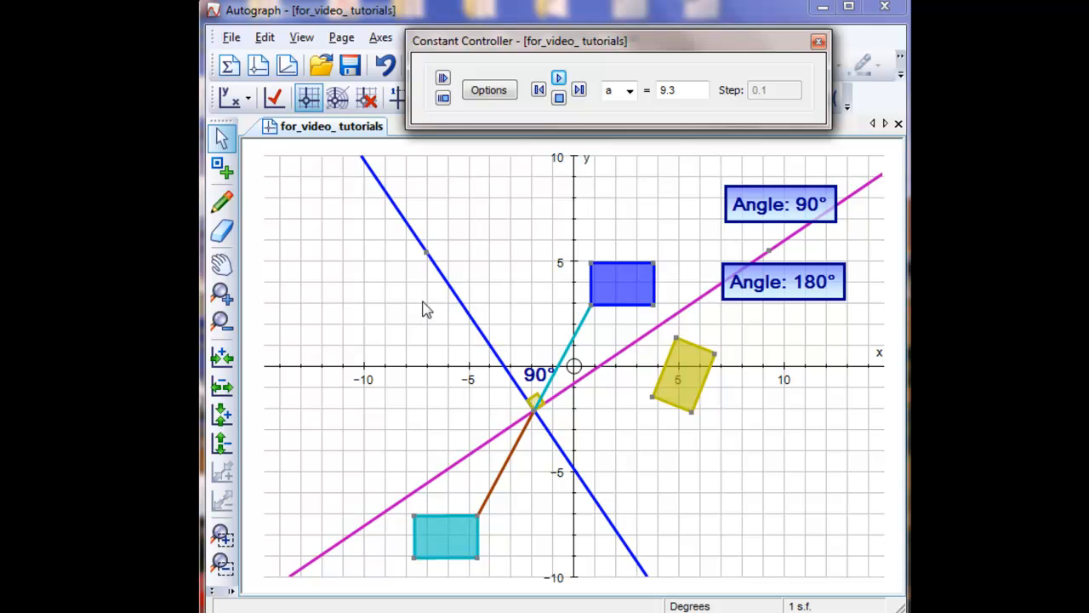
Select the intersection point of the two mirror lines
{"action": "left_click", "coordinate": [533, 411]}
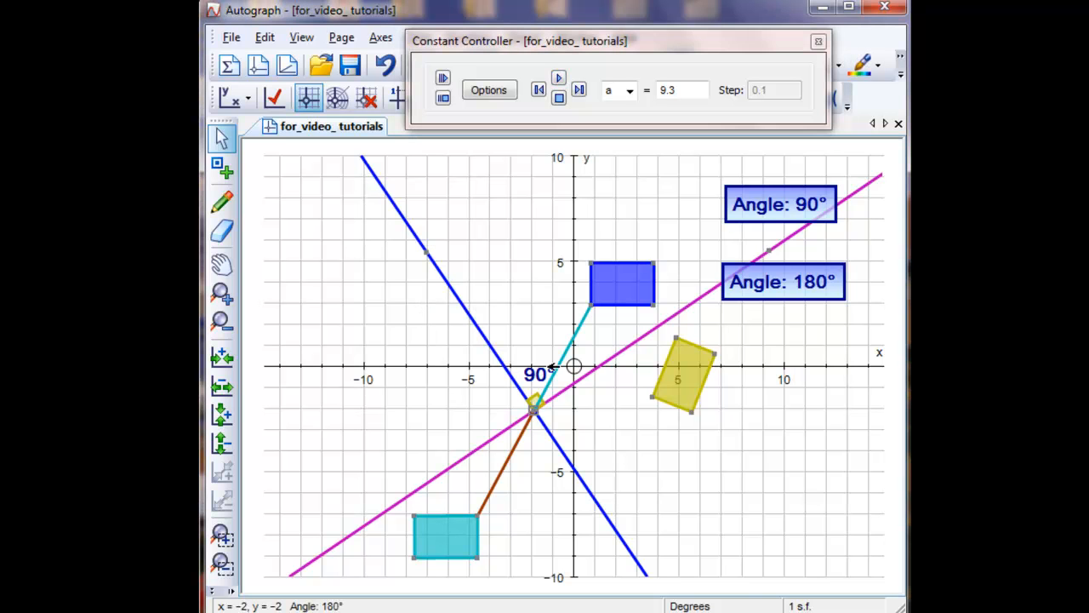